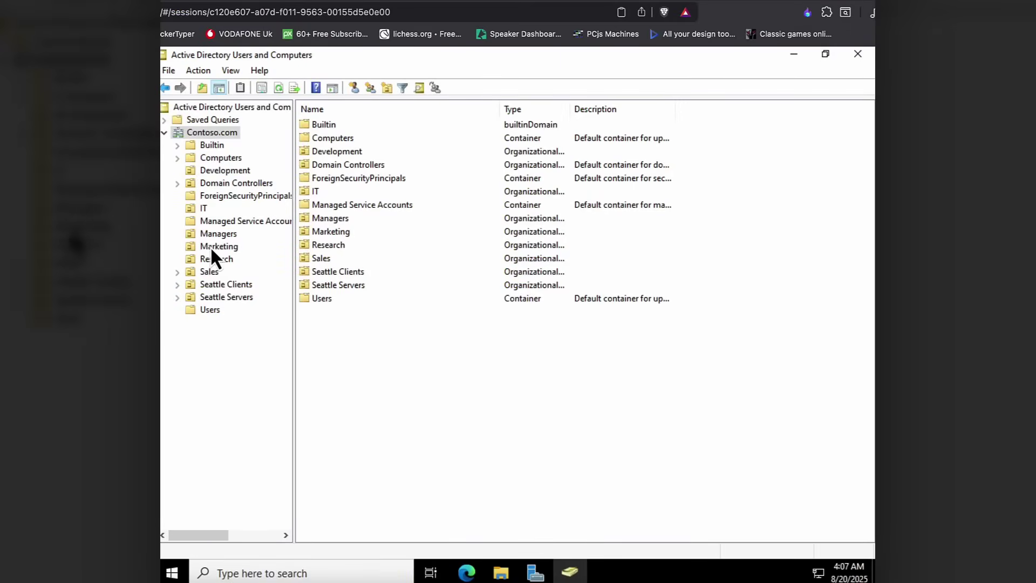
Step: Inspect the members of the Marketing security group in the Marketing organizational unit and close its properties
click(210, 246)
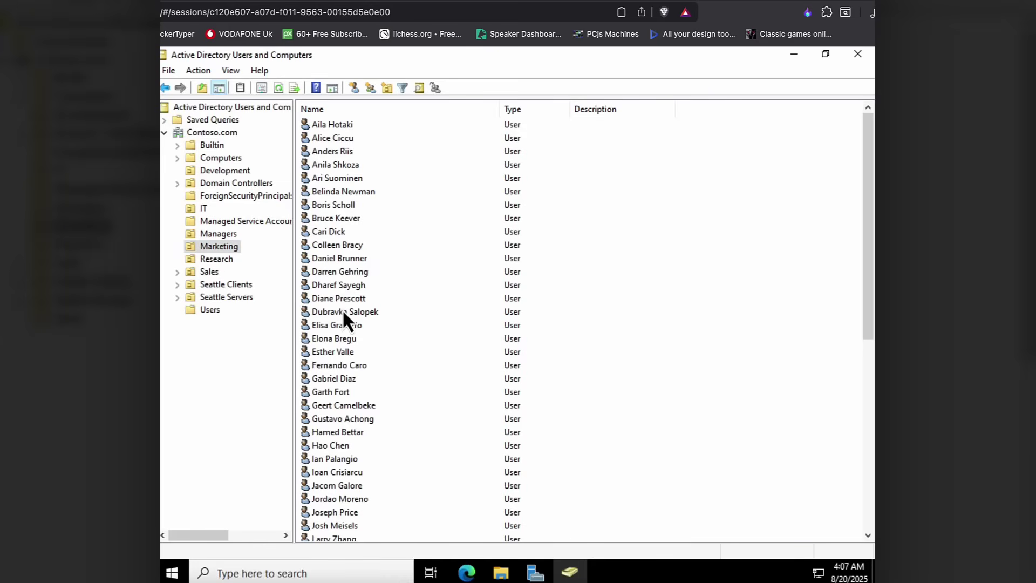
scroll(345, 318, down, 3)
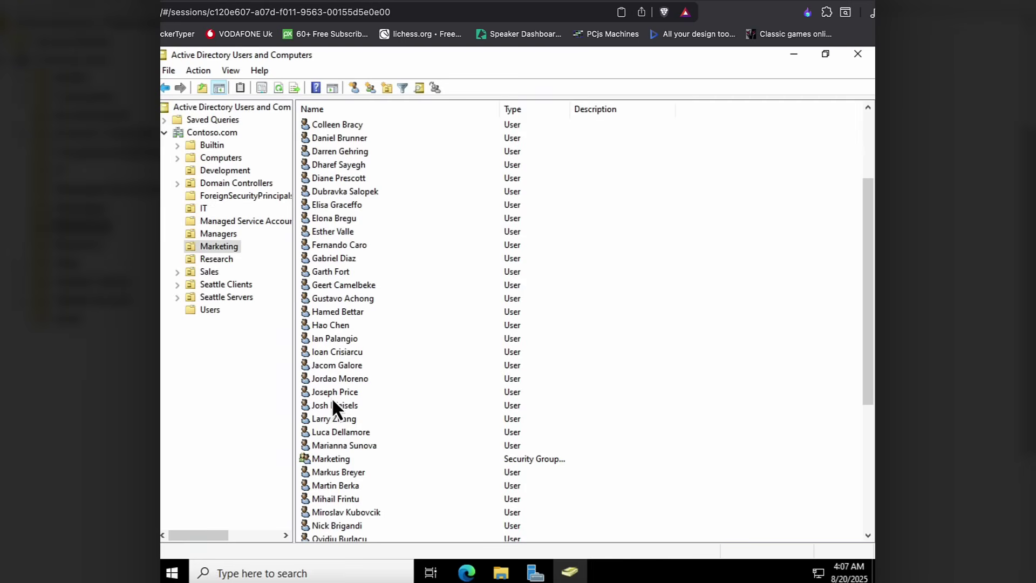
click(323, 458)
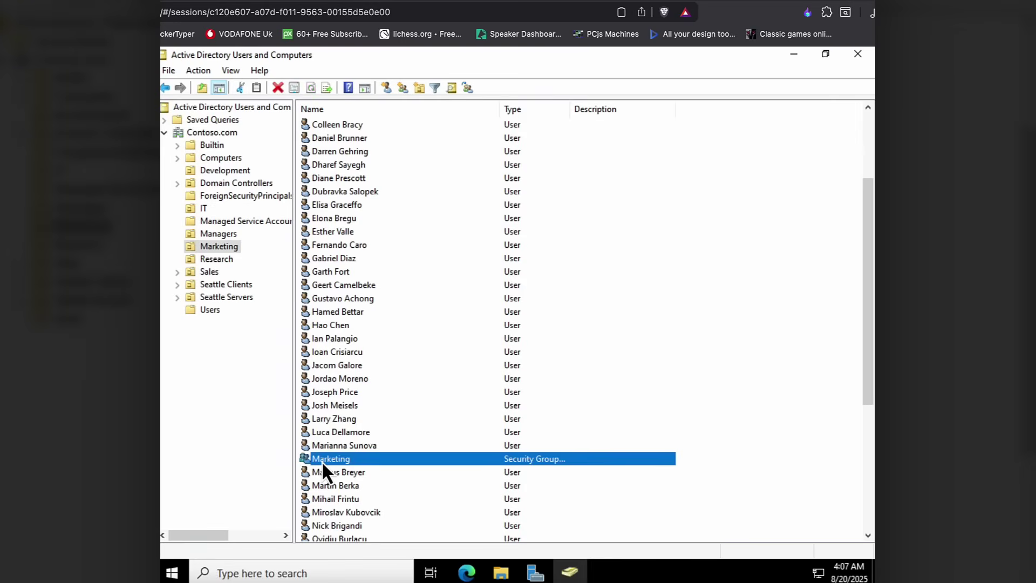
double_click(359, 459)
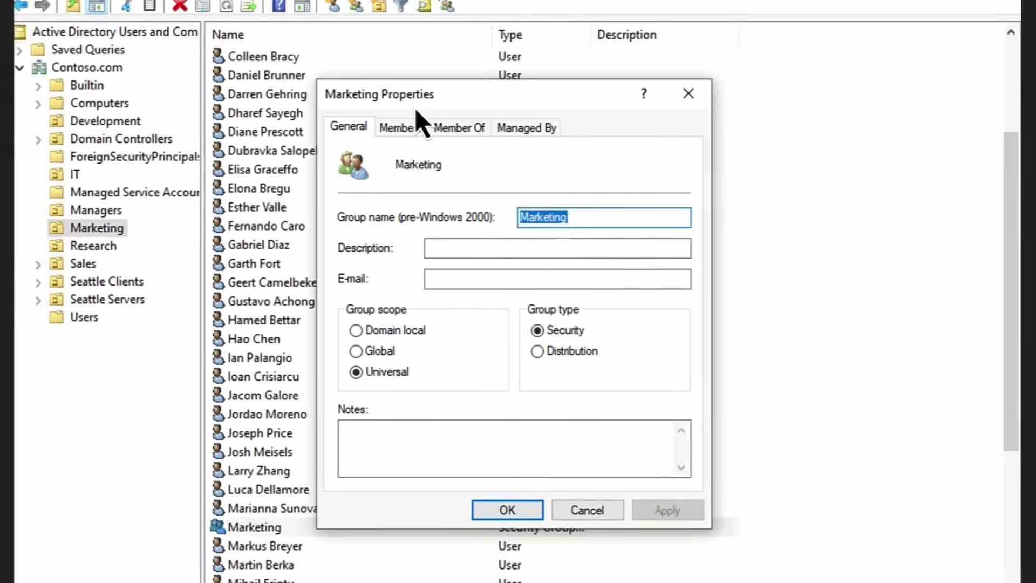
click(436, 175)
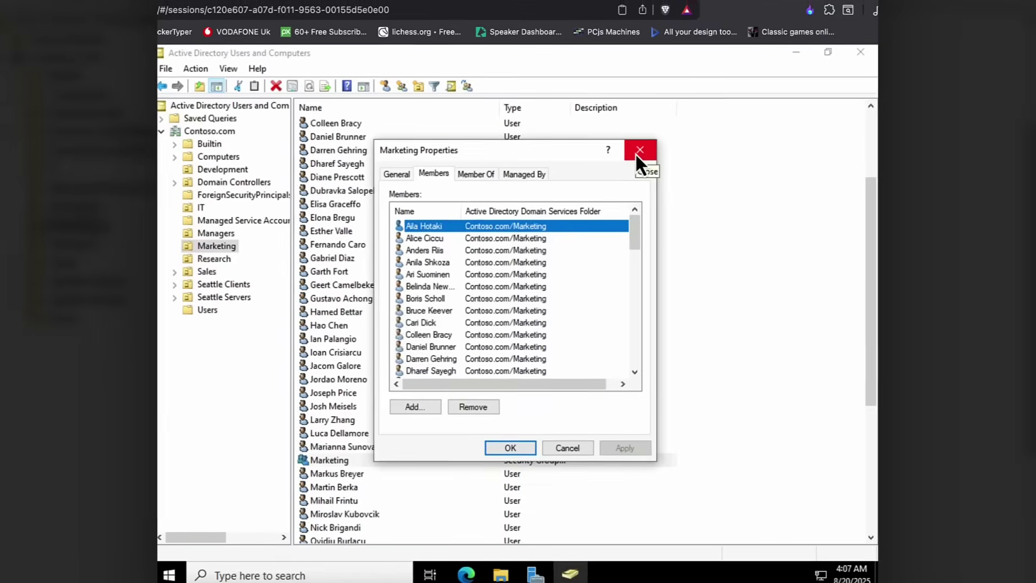
click(636, 153)
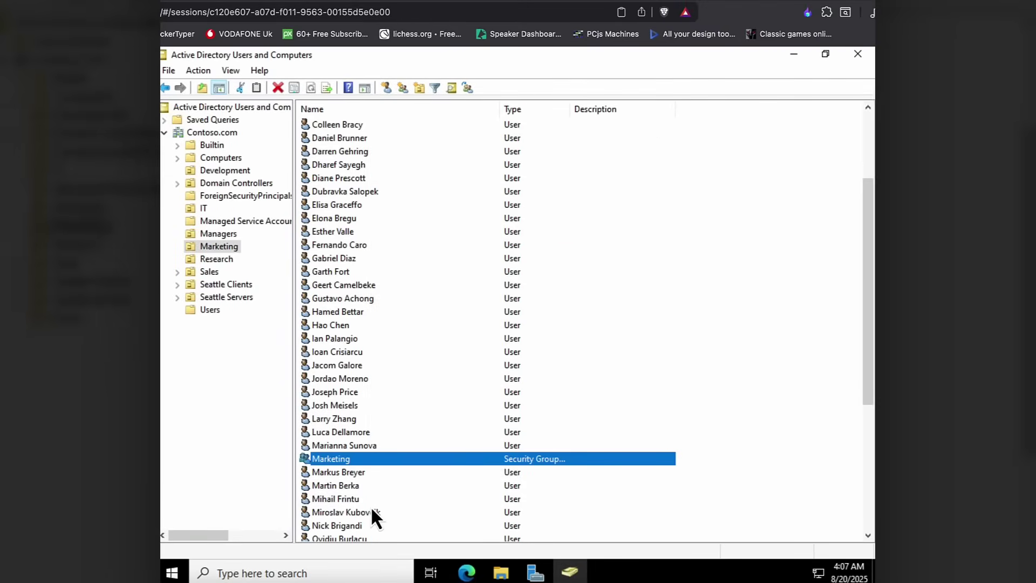
Step: Switch to the Microsoft Entra admin center, check the source of all groups, and view the Marketing group's overview and members
click(462, 575)
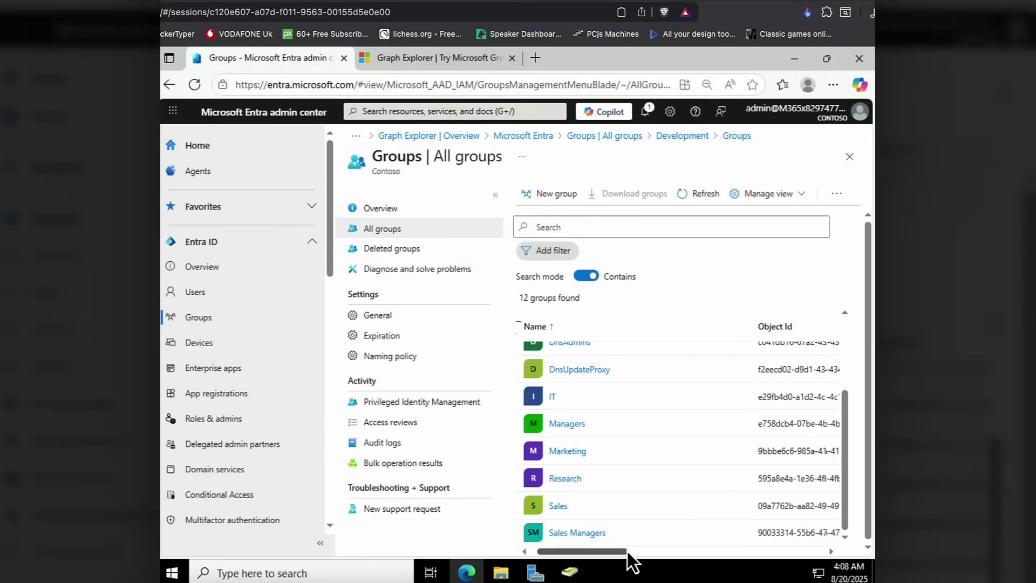
drag(627, 552, 823, 532)
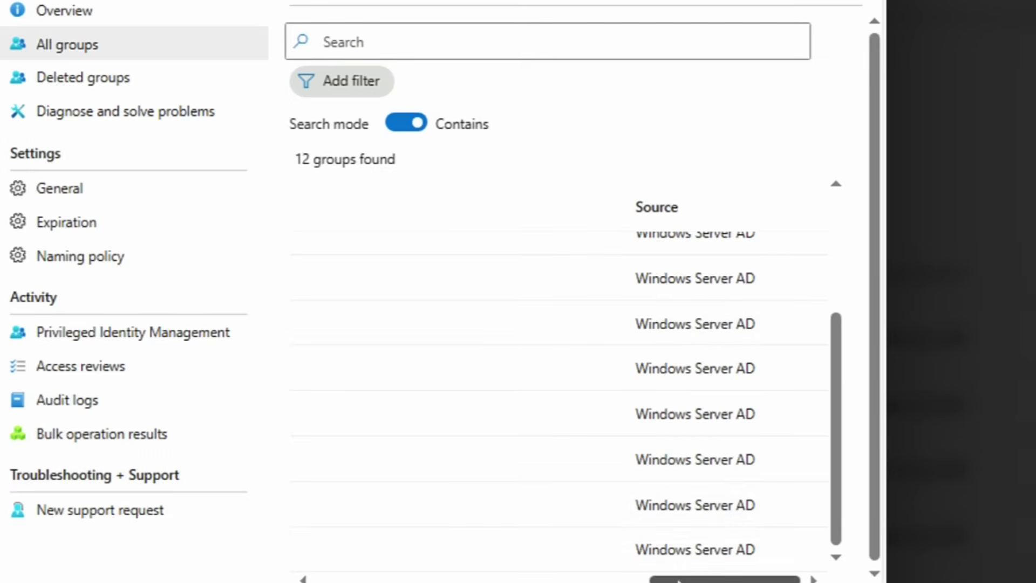
drag(687, 578, 329, 580)
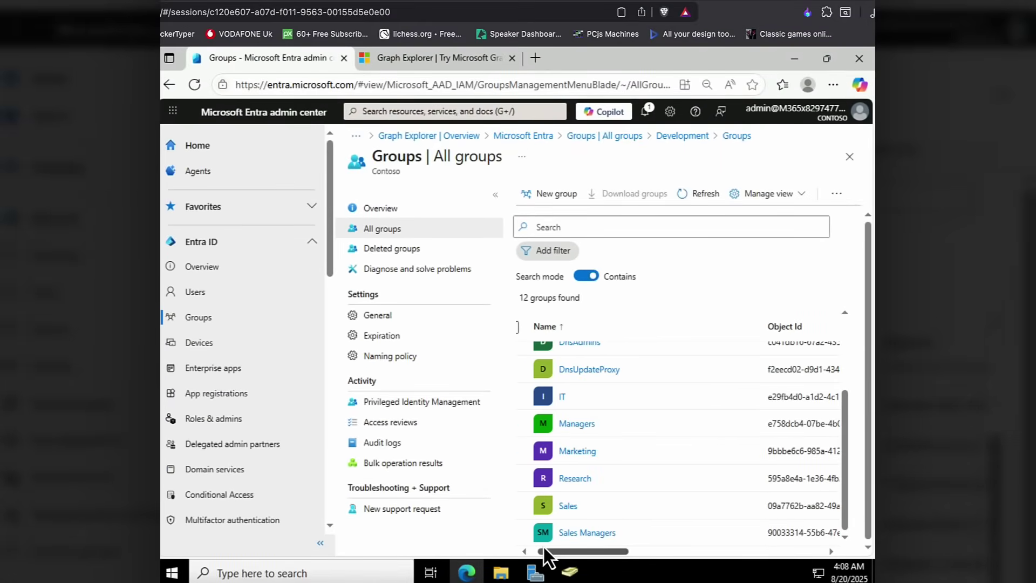
drag(544, 549, 538, 551)
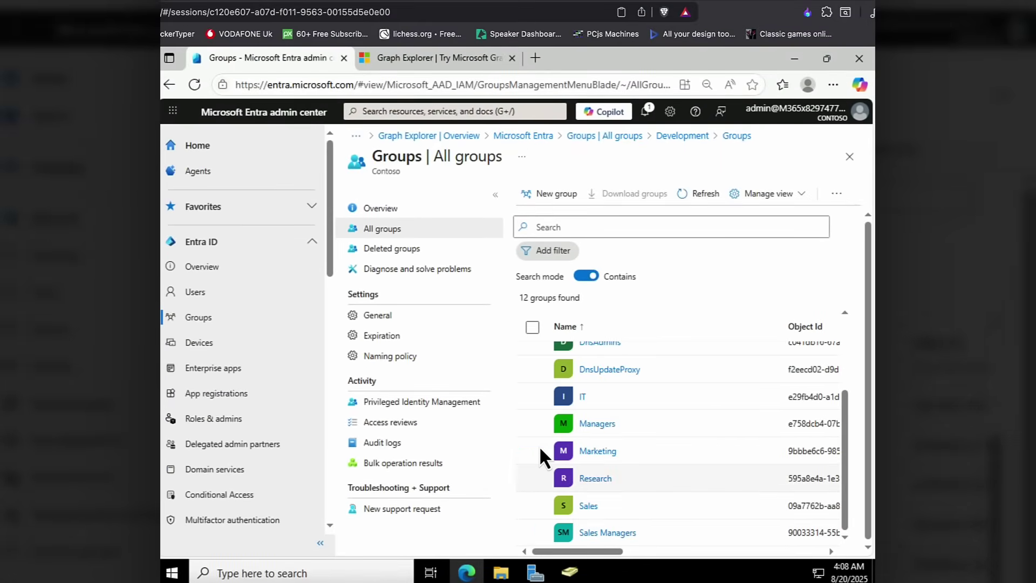
click(591, 460)
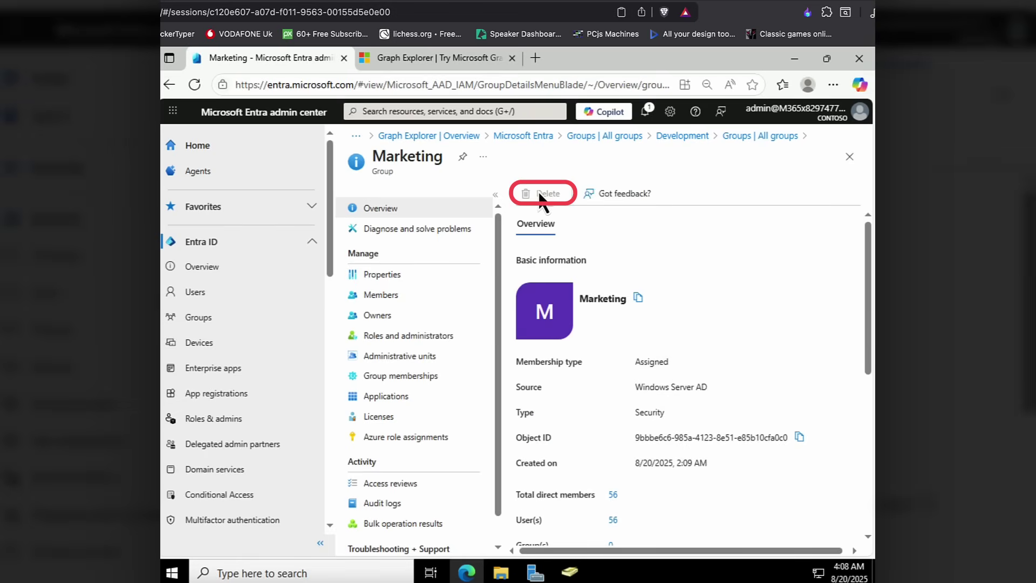
click(373, 299)
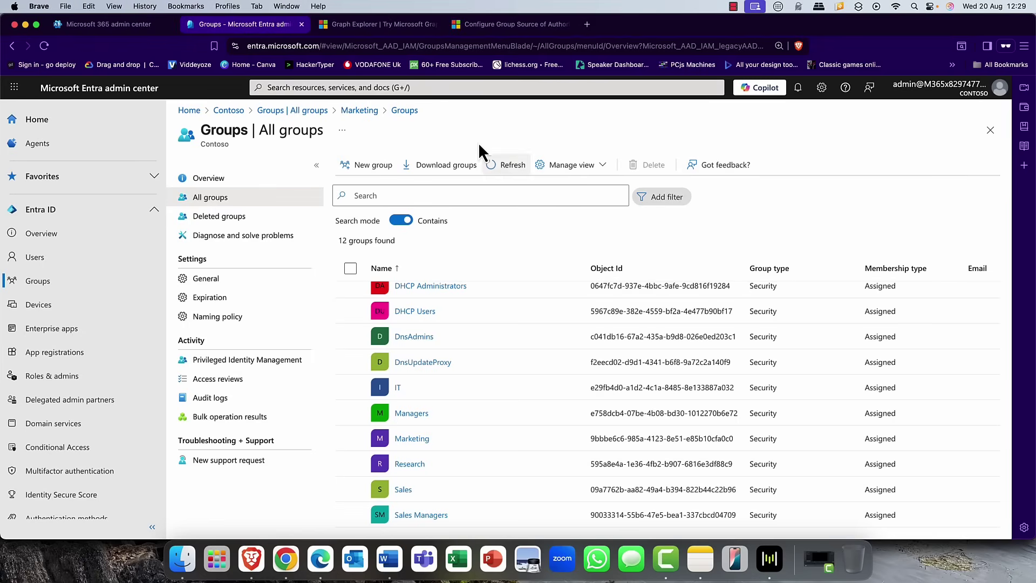
Step: Review the prerequisites, setup and app permission sections of the Configure Group Source of Authority article, and return to the Entra groups list
click(482, 25)
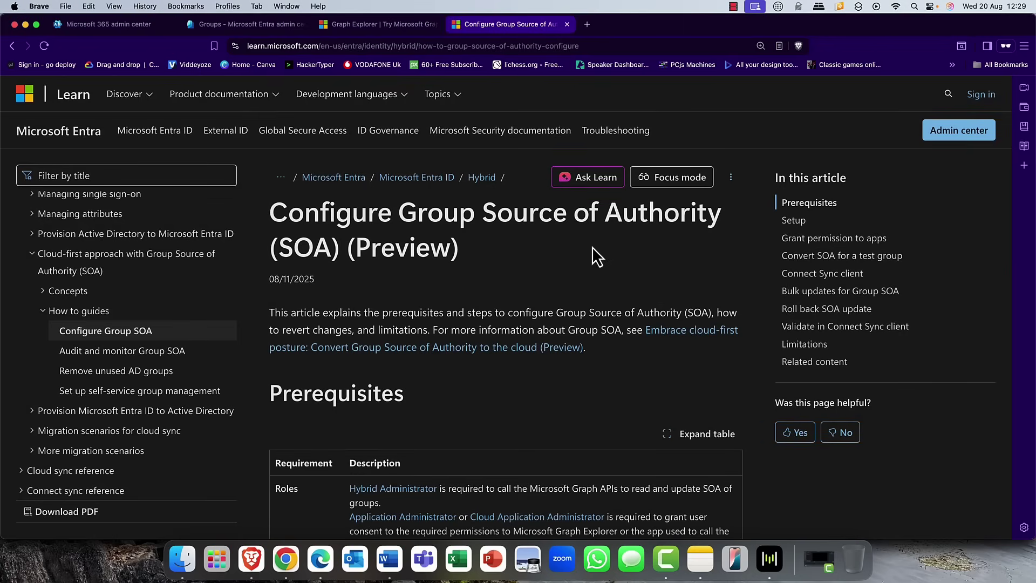
scroll(592, 247, down, 5)
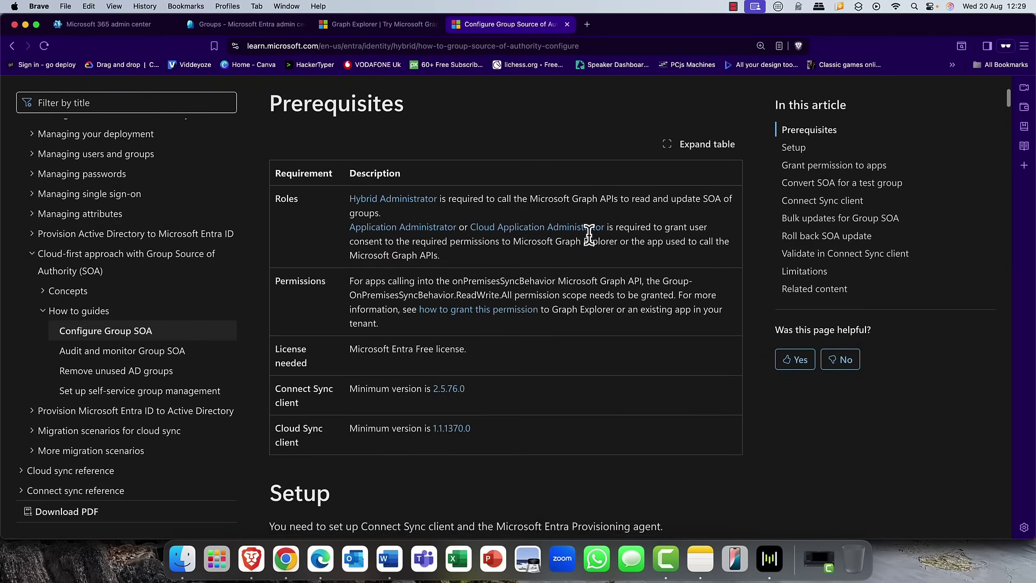
scroll(588, 234, down, 5)
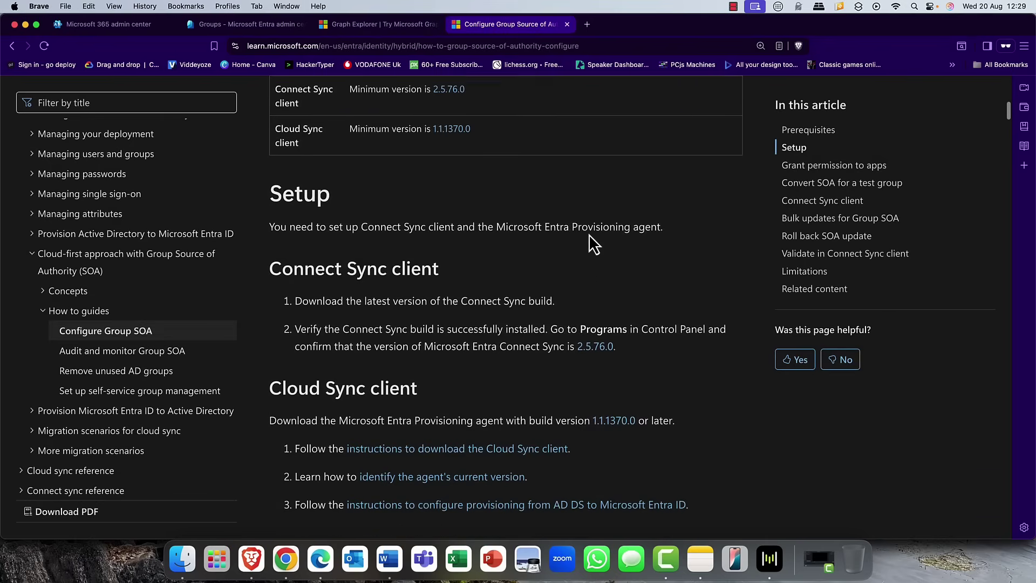
scroll(588, 234, down, 5)
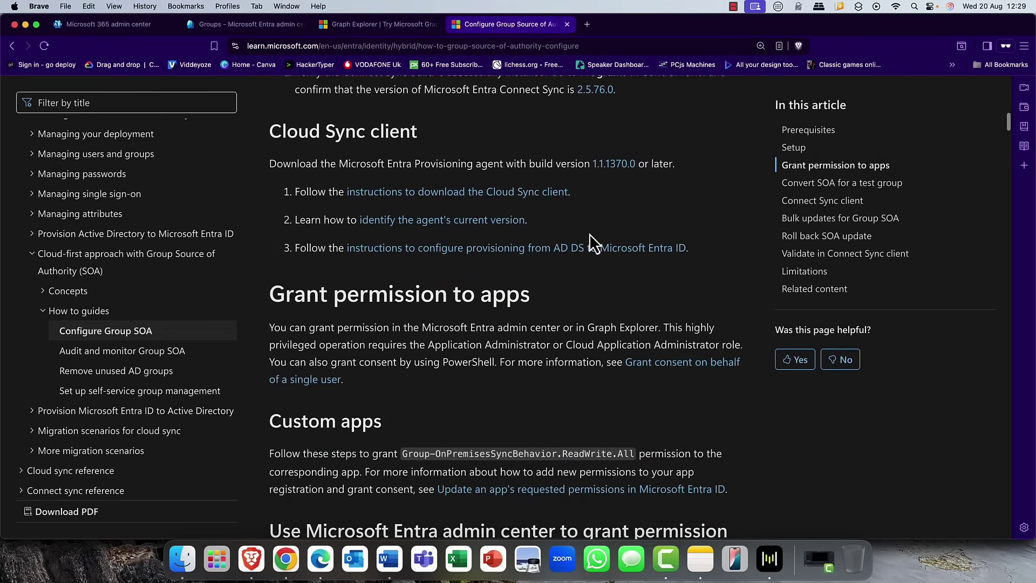
scroll(589, 234, down, 3)
scroll(588, 235, up, 2)
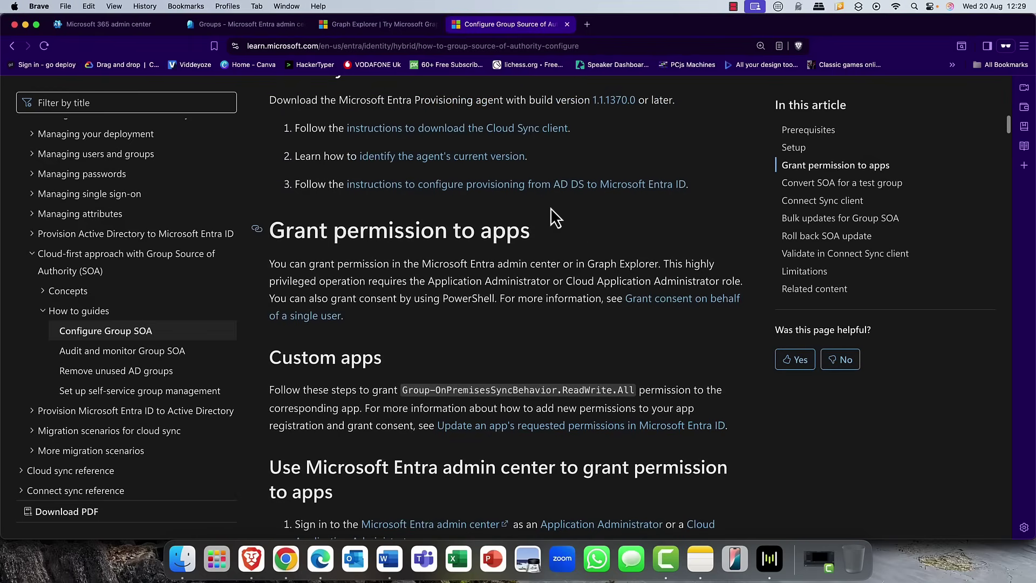
click(253, 23)
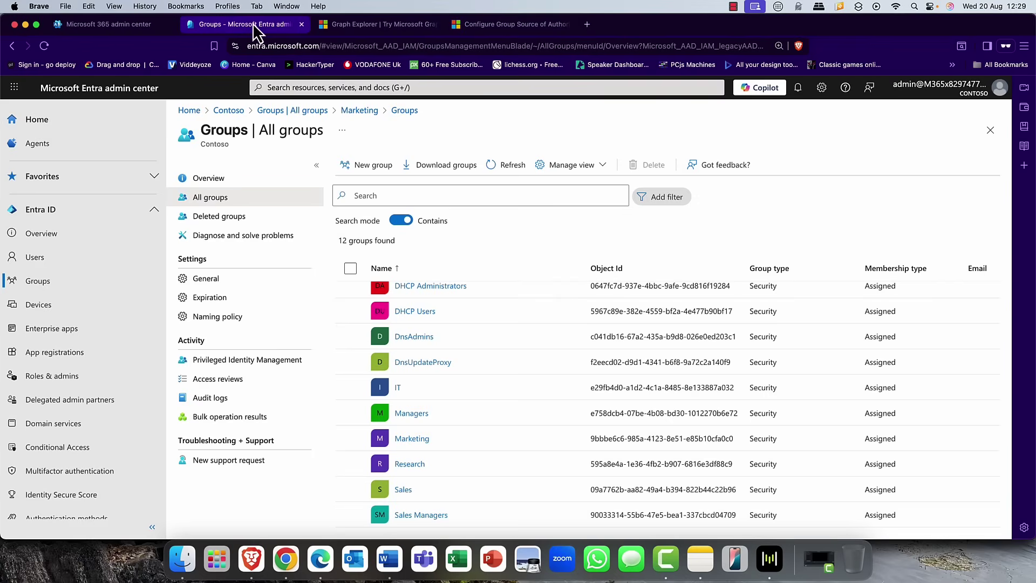
Step: Switch to Graph Explorer and open the permissions consent list for the signed-in administrator account
click(367, 23)
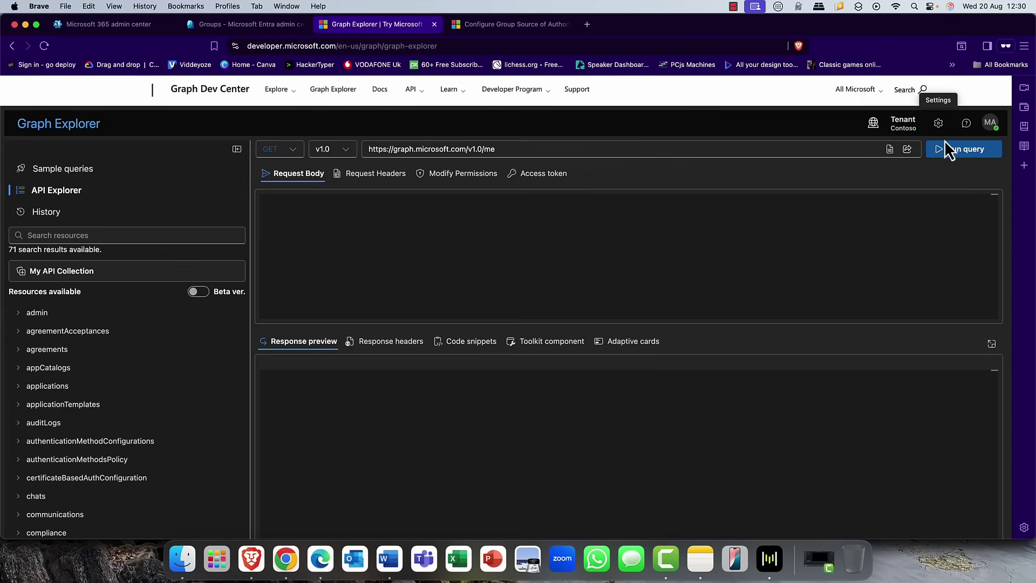
click(939, 126)
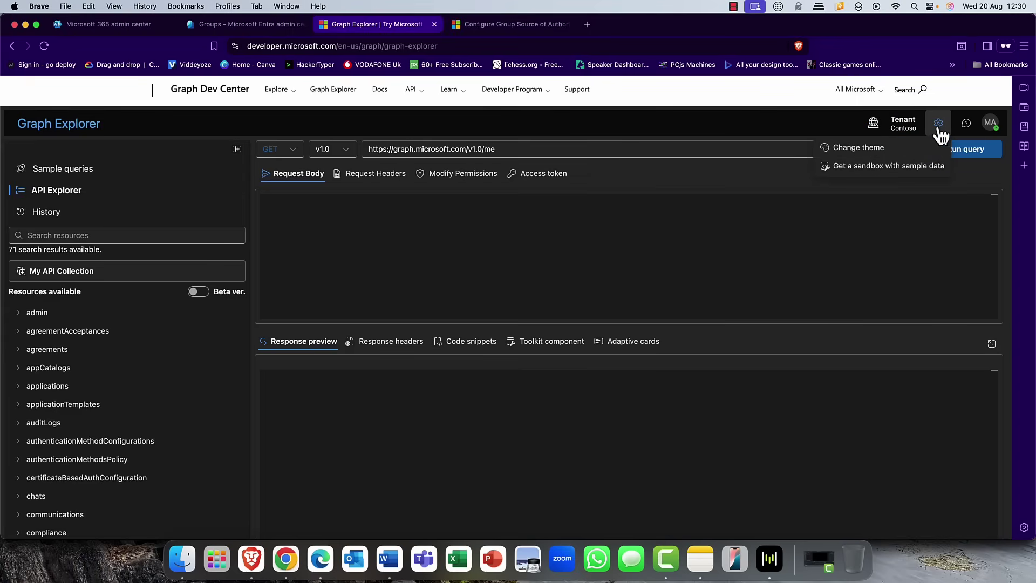
click(833, 132)
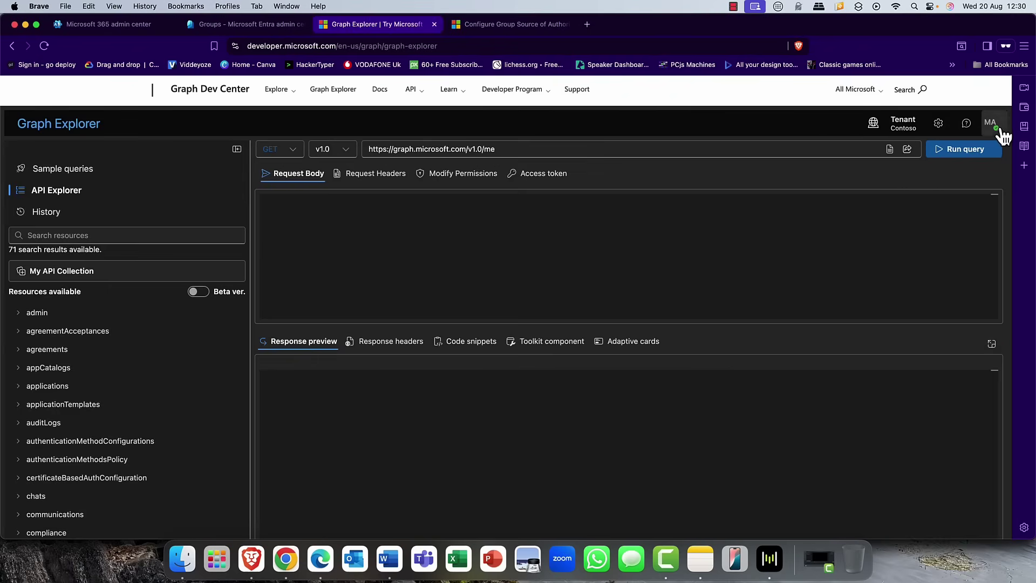
click(991, 128)
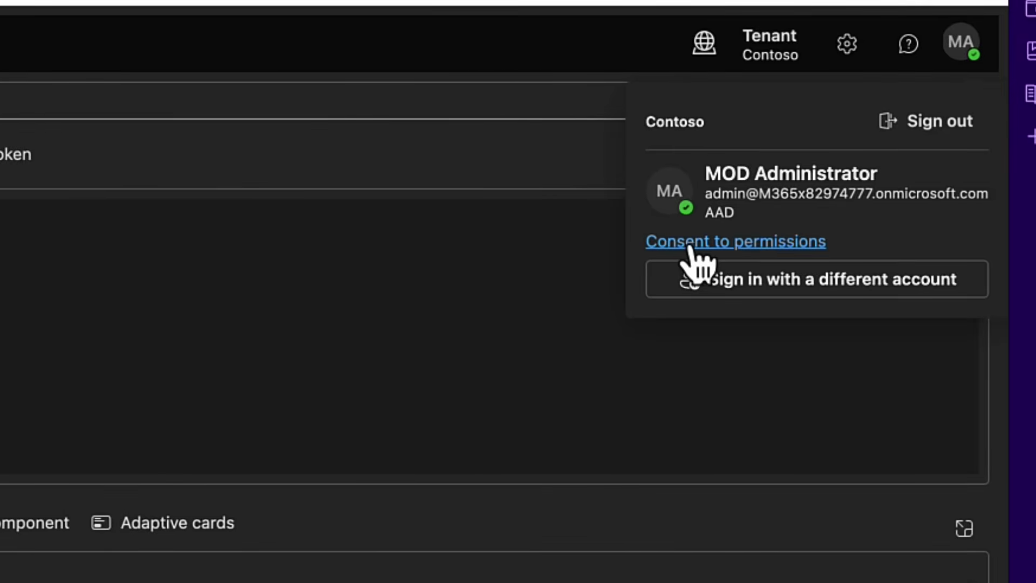
click(758, 241)
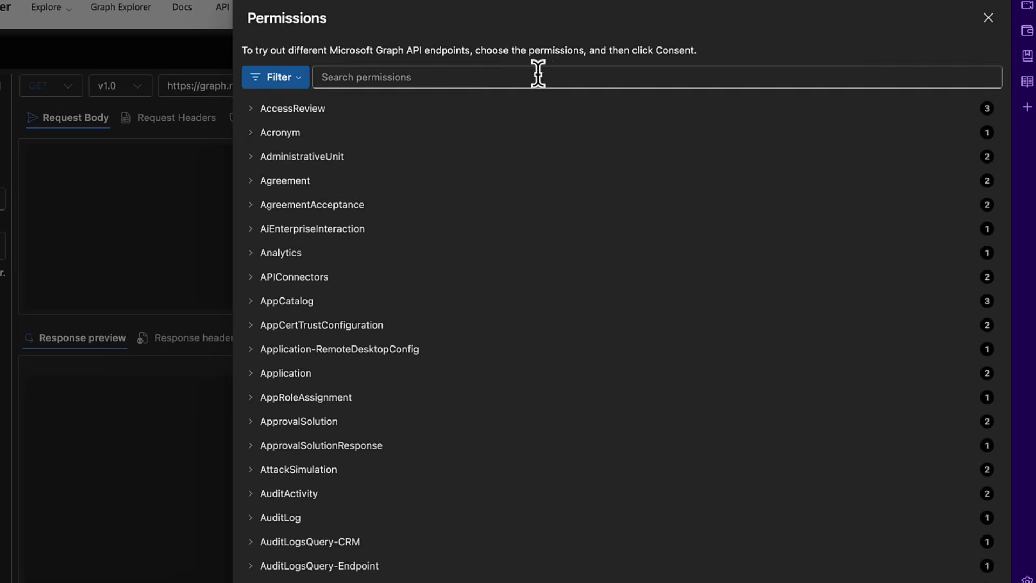
Step: Find the "group" permissions and consent to Group-OnPremisesSyncBehavior.ReadWrite.All on behalf of the organisation
click(484, 76)
text(group)
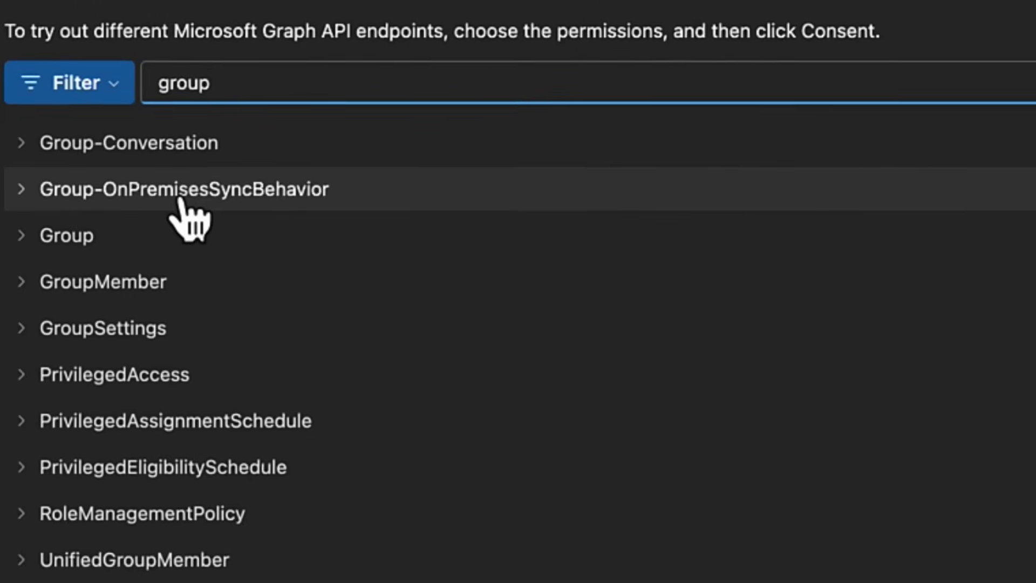
click(181, 199)
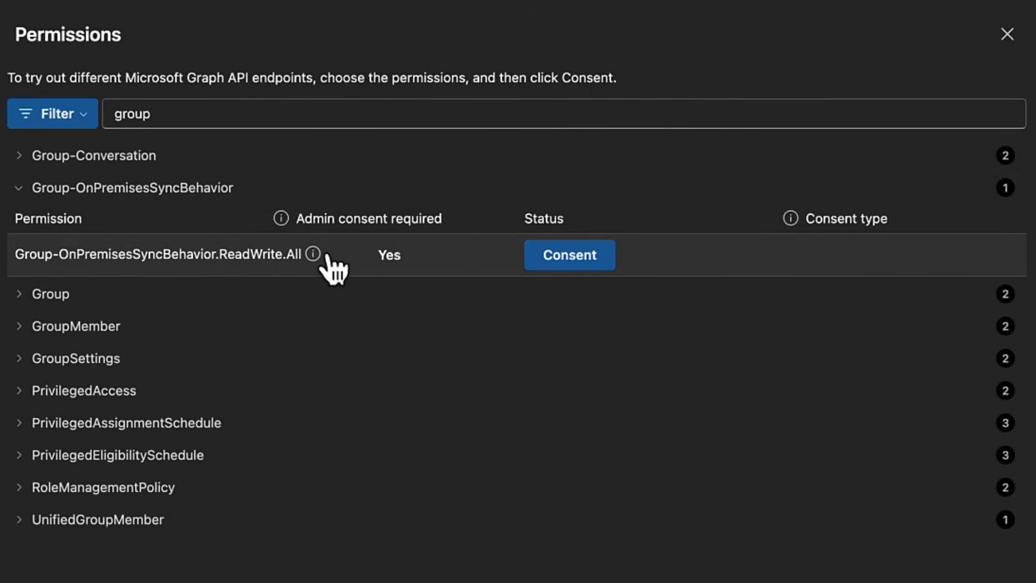
click(572, 256)
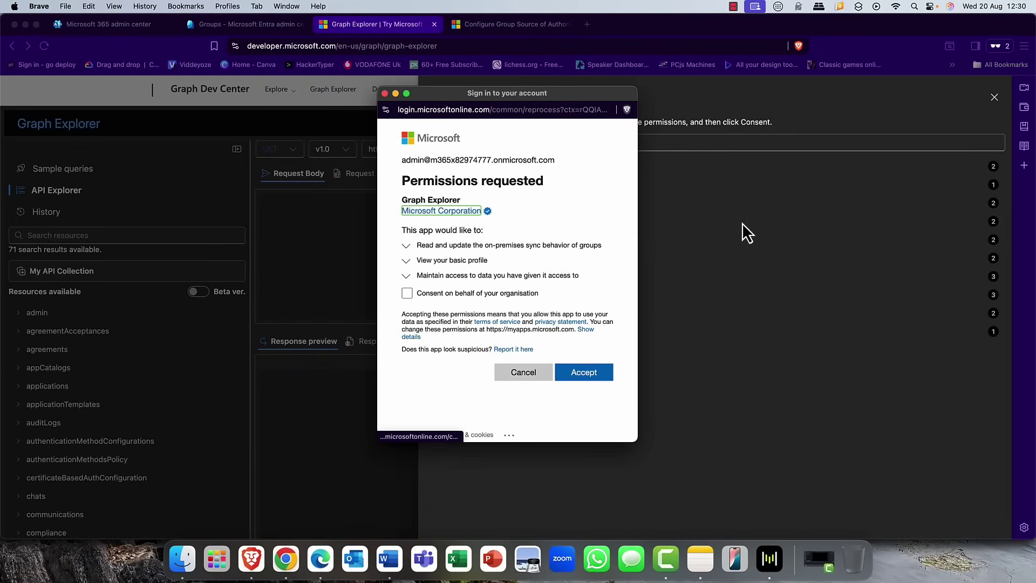
click(409, 293)
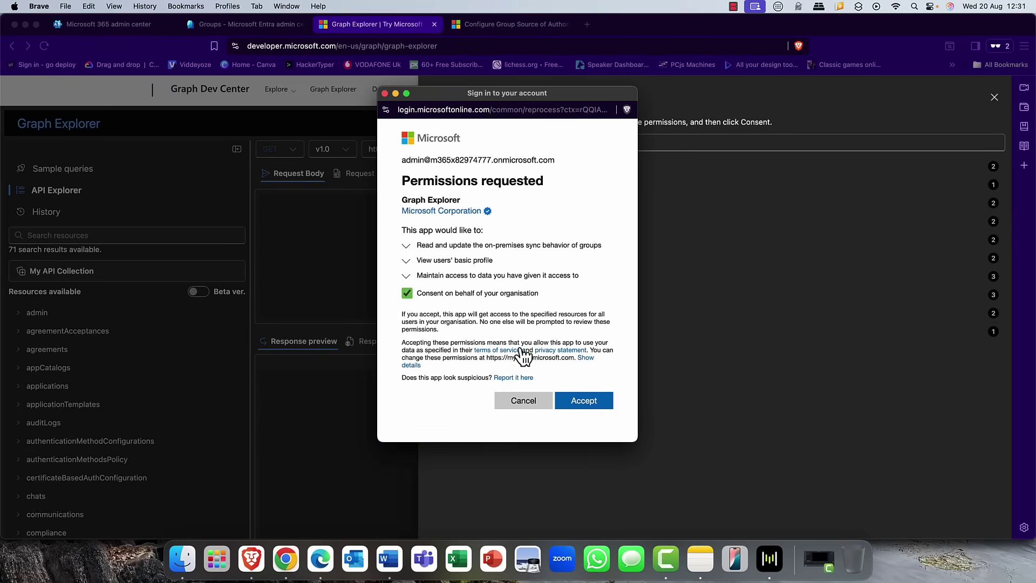
click(580, 400)
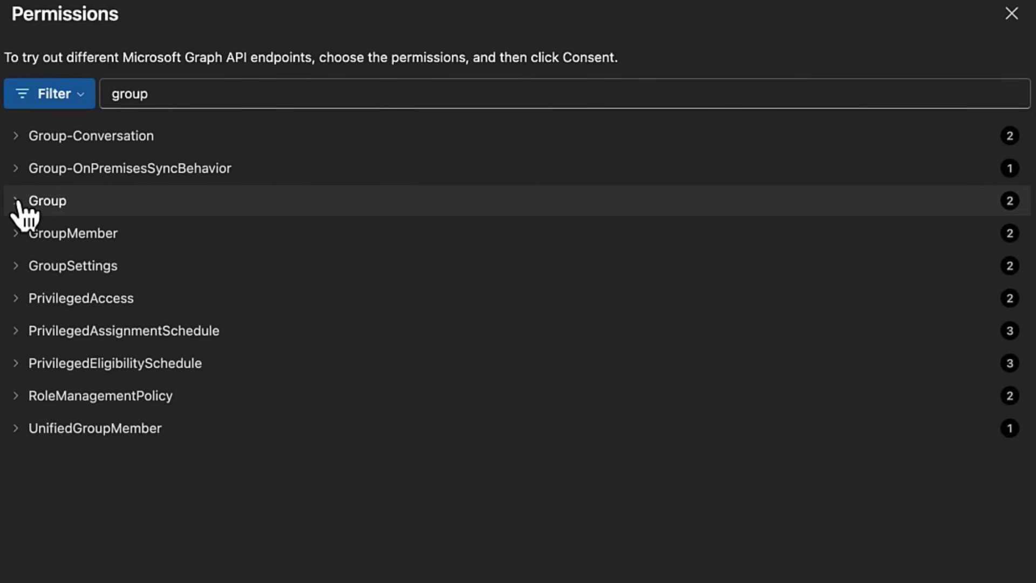
Step: Consent to the Group.Read.All permission on behalf of the organisation
click(22, 211)
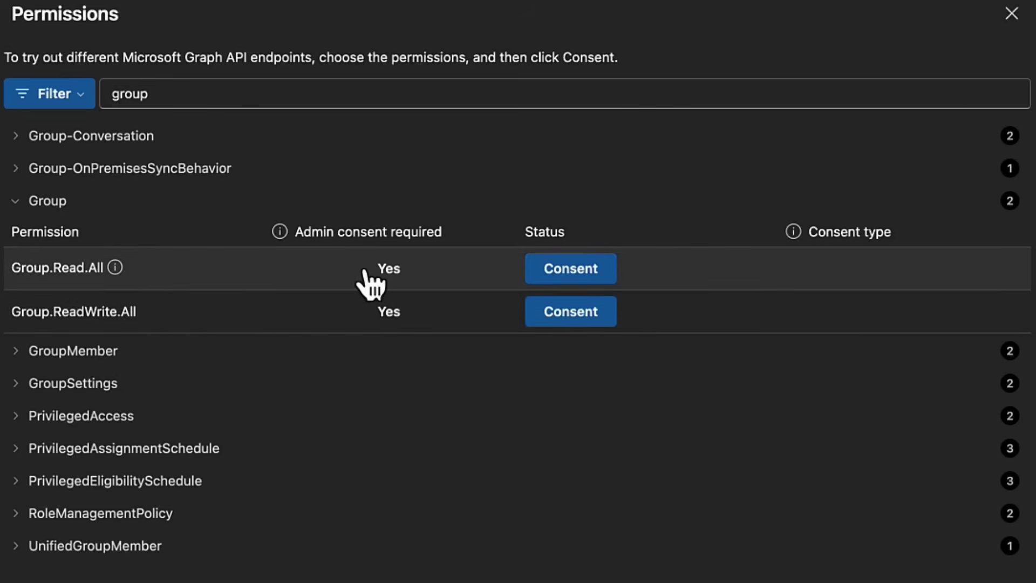
click(567, 267)
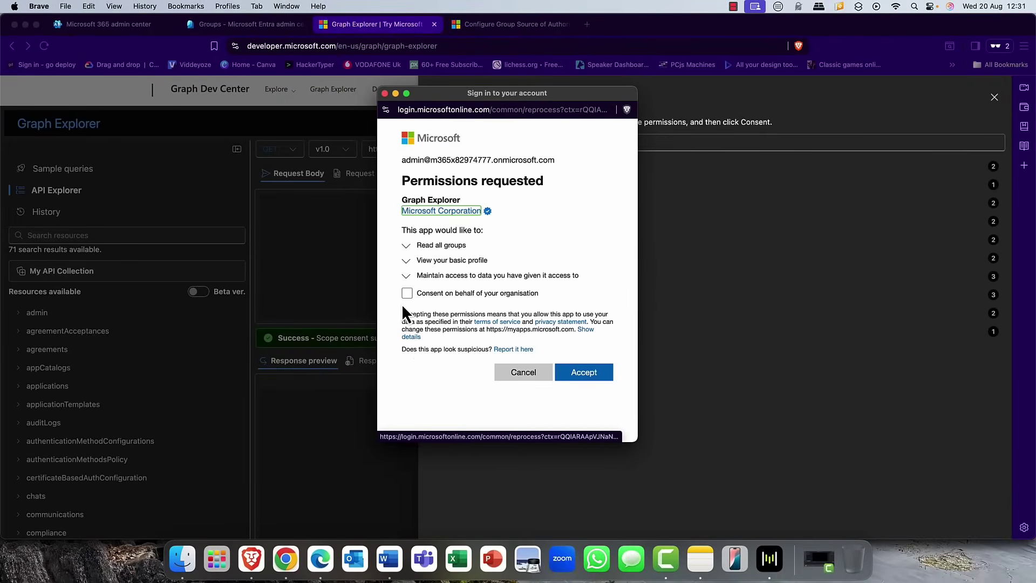
click(406, 294)
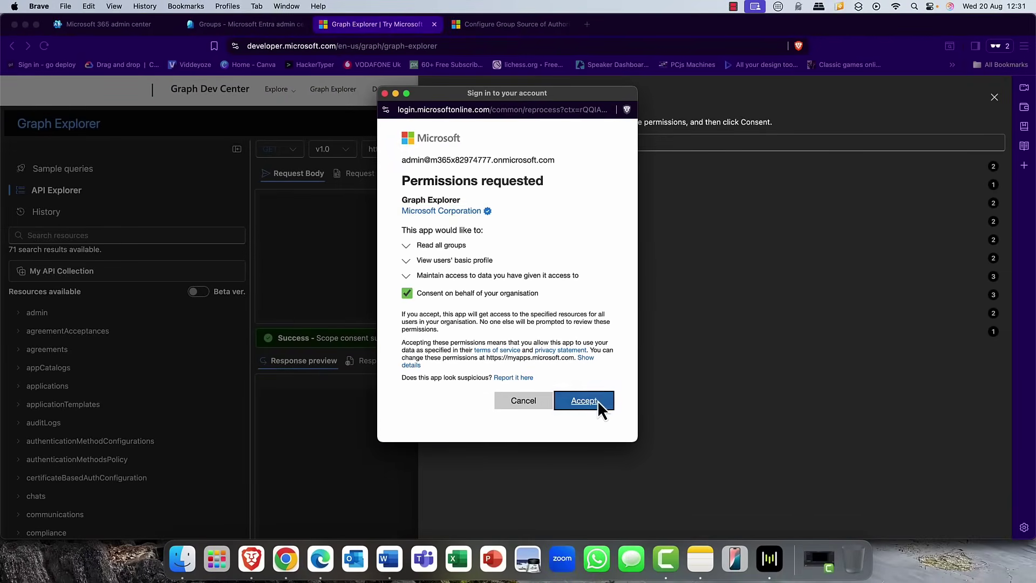
click(595, 400)
Step: Consent to the Group.ReadWrite.All permission and accept the permissions request
click(451, 205)
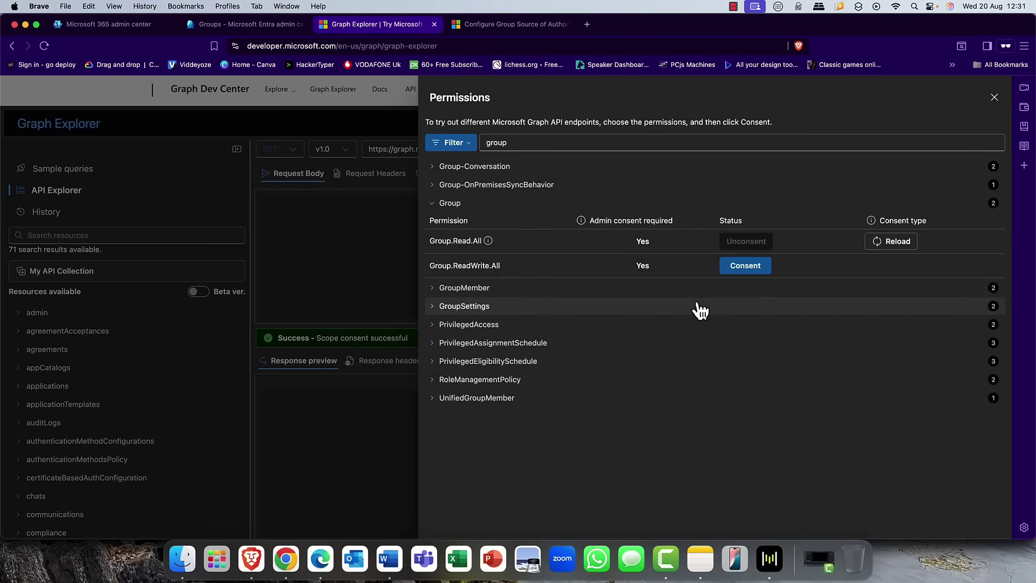
click(746, 267)
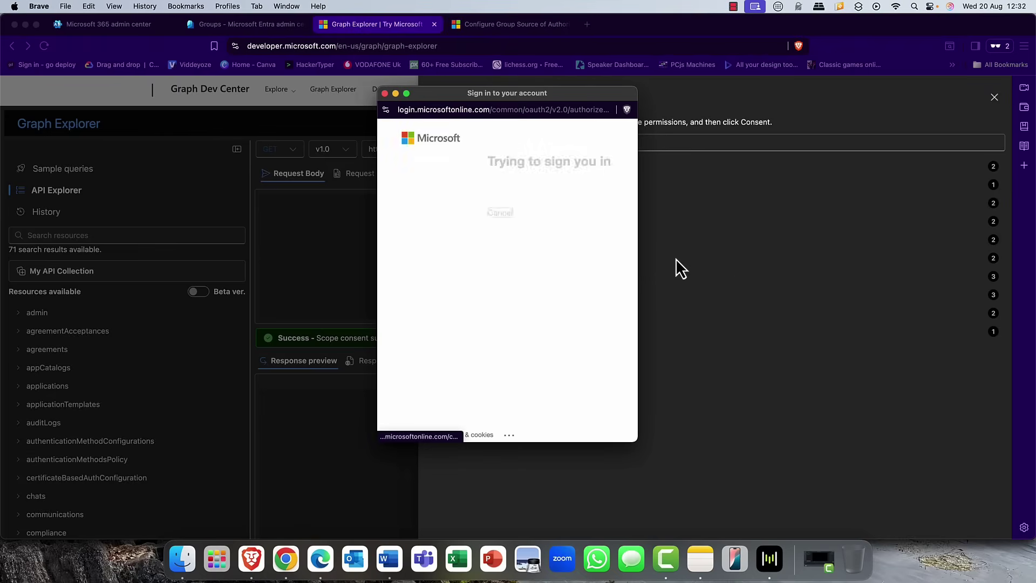
click(587, 371)
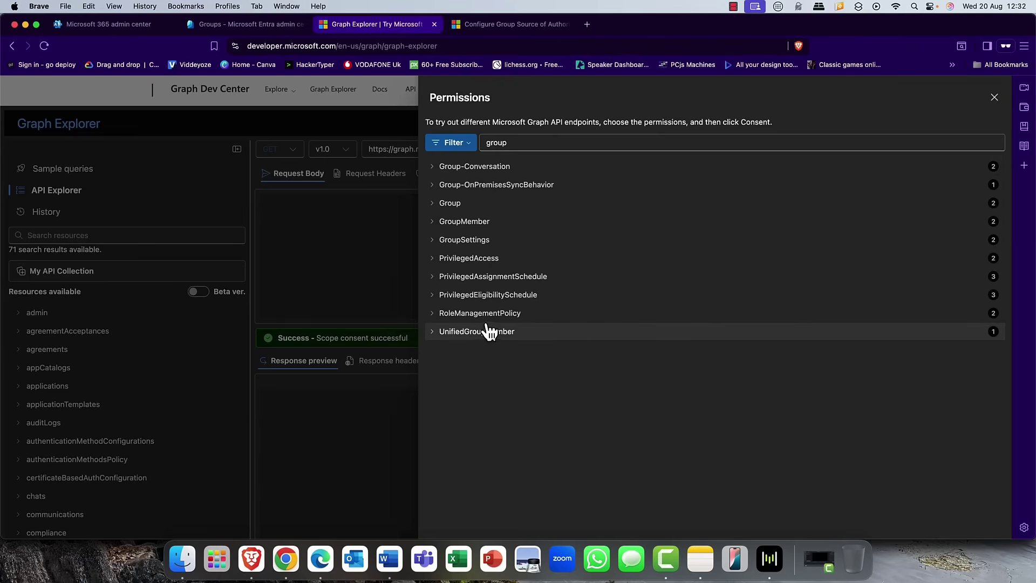
click(461, 205)
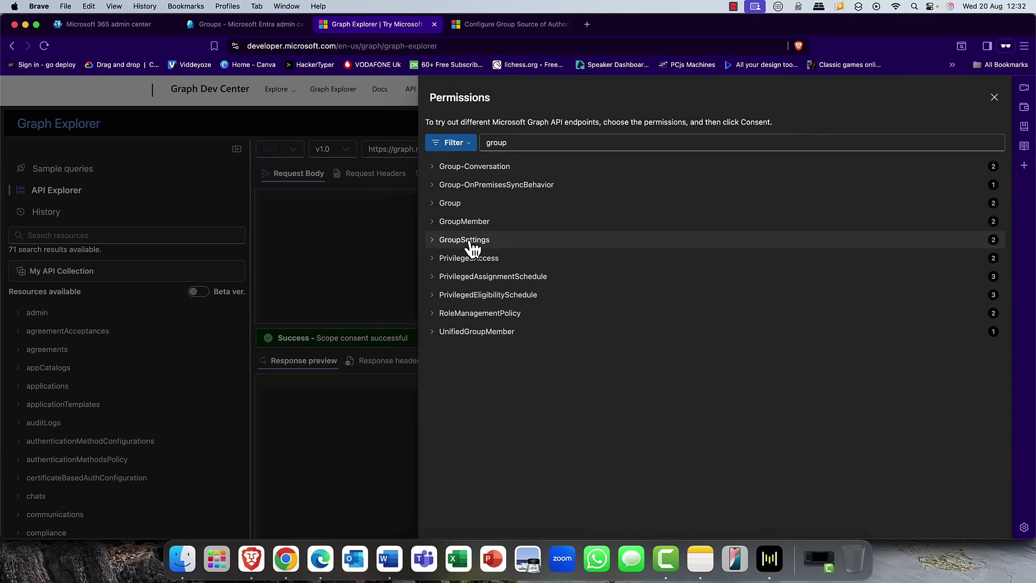
Step: Check the consent status of the Group.Read.All and Group.ReadWrite.All permissions, and close the permissions list
click(454, 205)
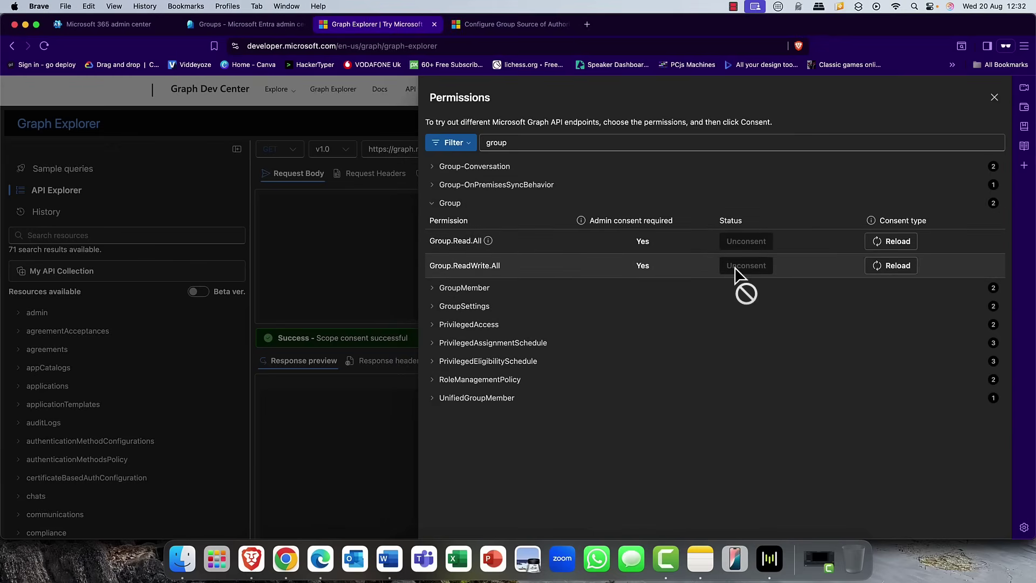
click(944, 204)
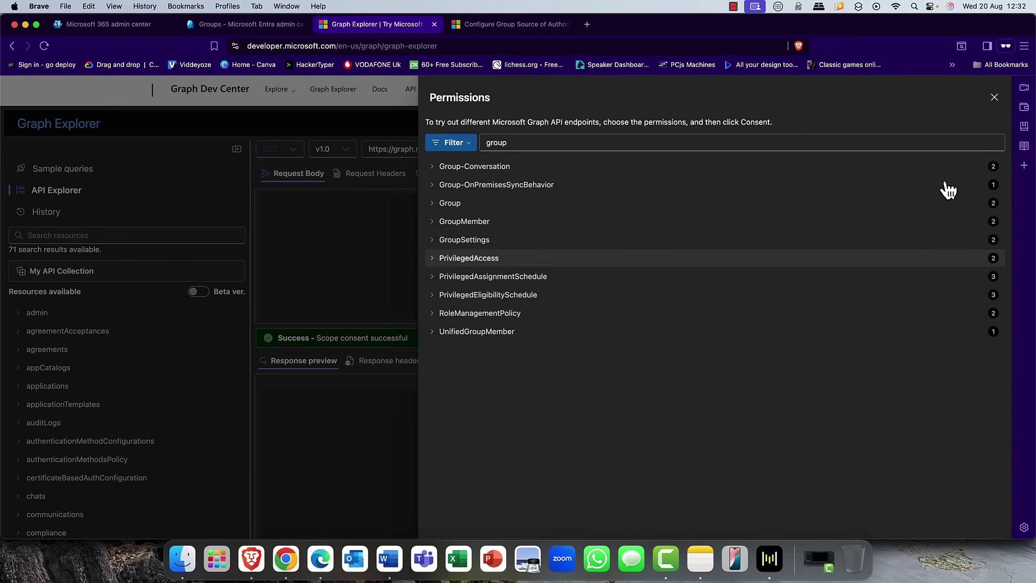
click(994, 98)
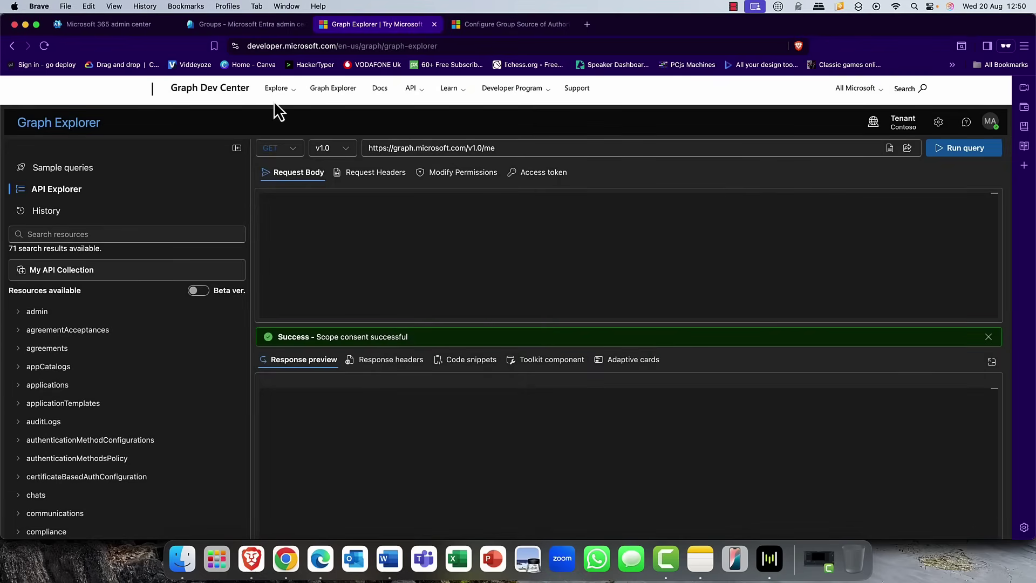
Step: Switch to the Entra admin center and review the admin-consented permissions of the Graph Explorer enterprise application, including Group-OnPremisesSyncBehavior
click(254, 24)
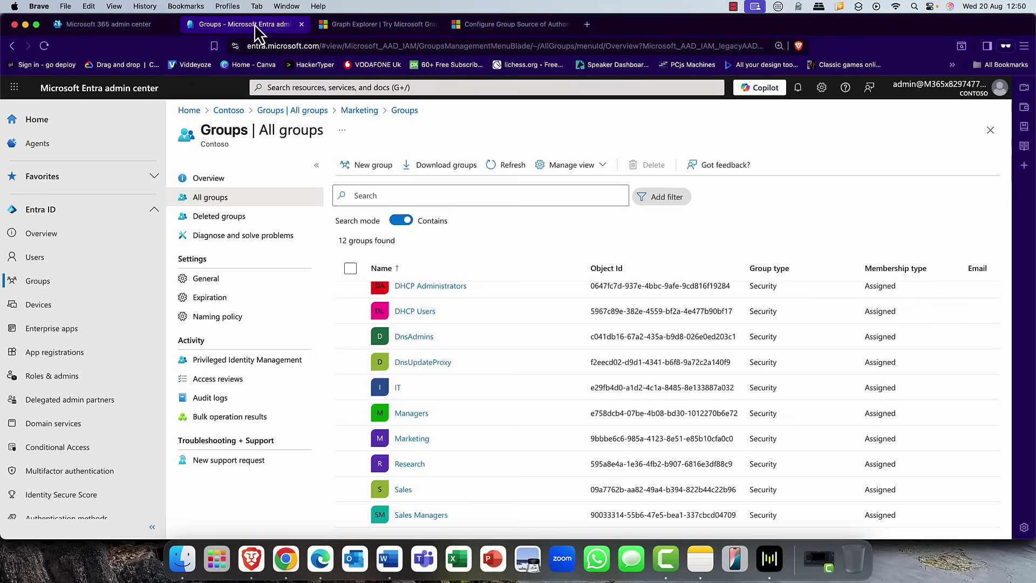
click(53, 330)
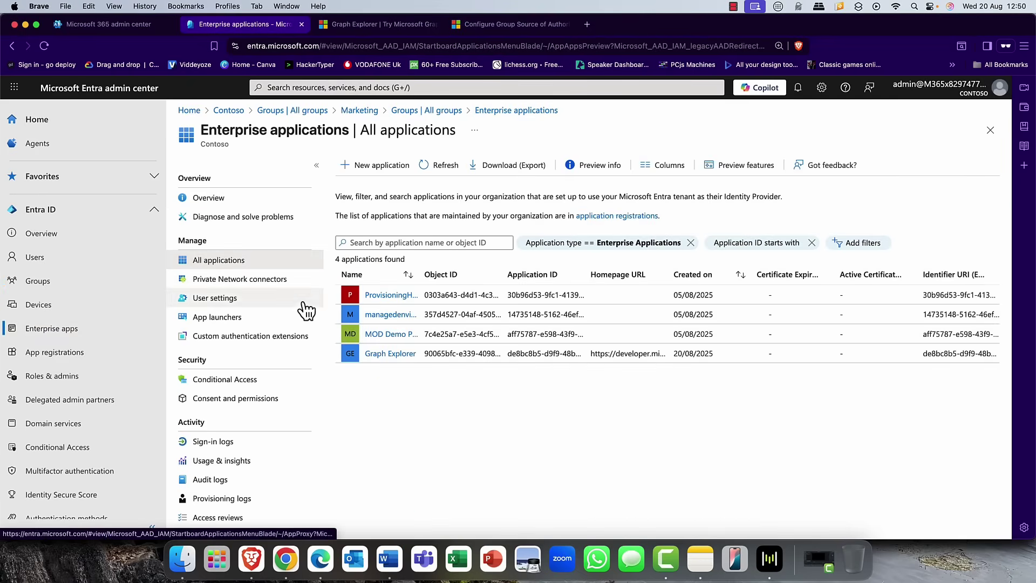
click(391, 354)
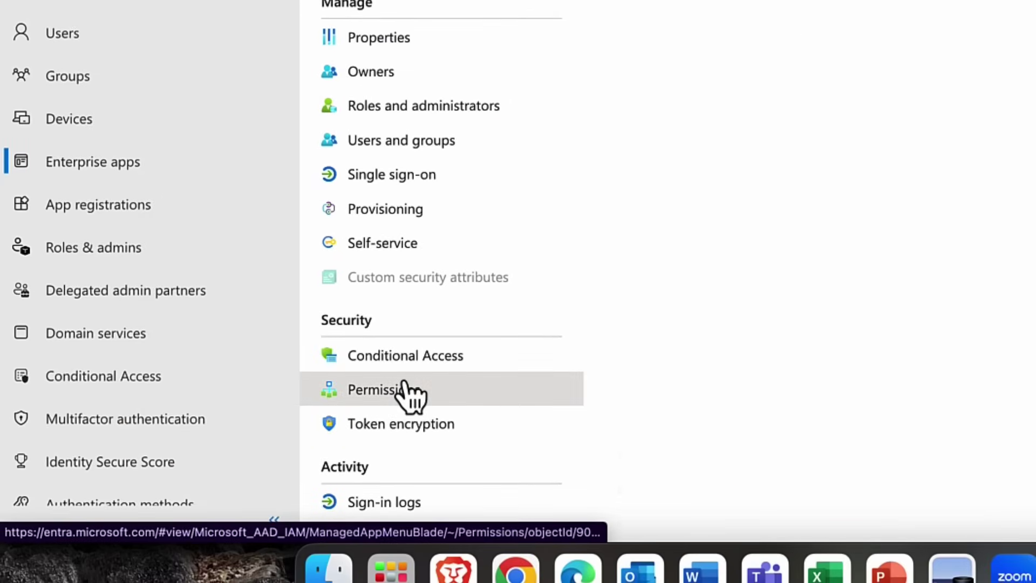
click(406, 391)
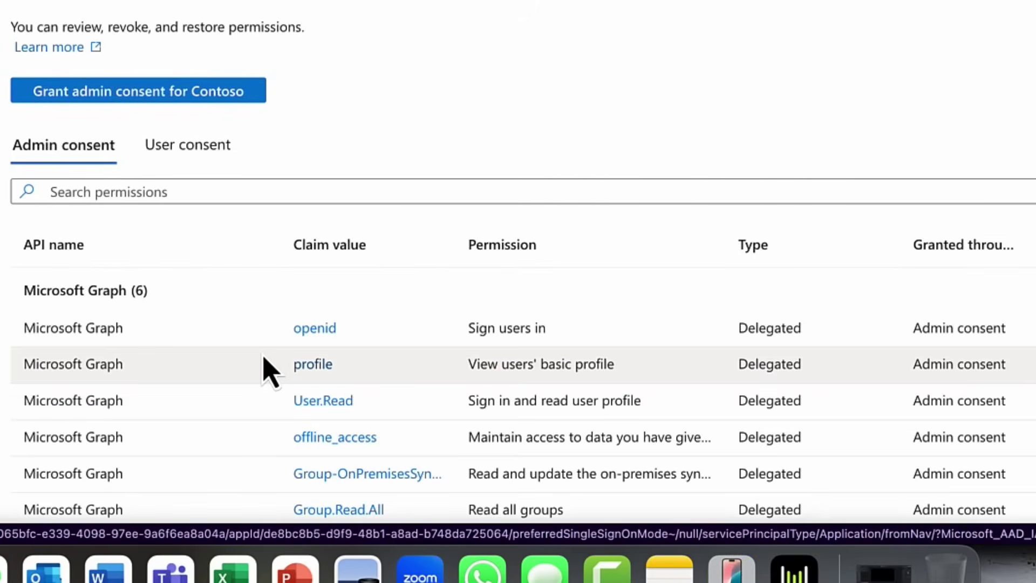
click(346, 474)
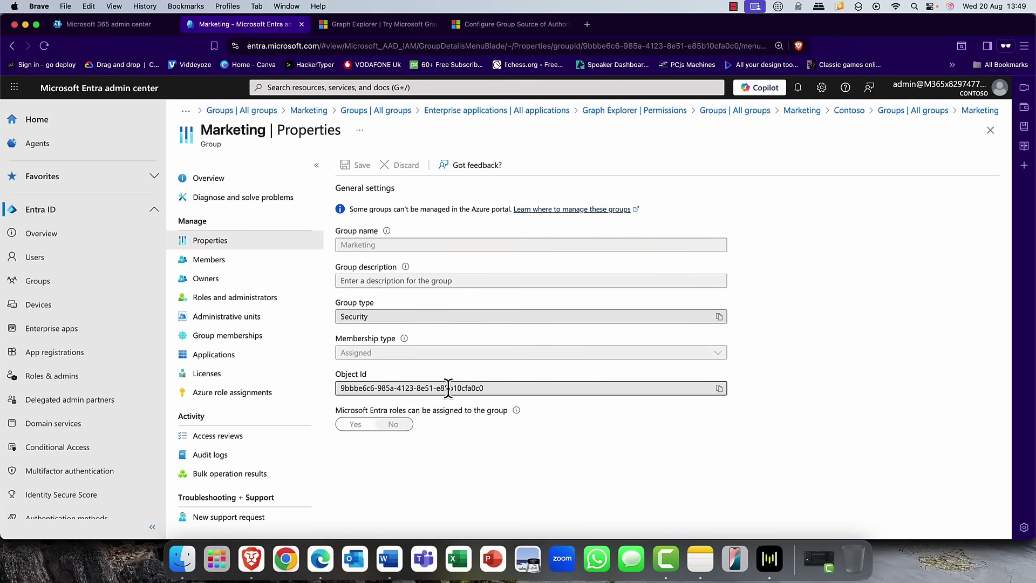
Step: Copy the Object Id from the Marketing group's properties
drag(488, 388, 340, 389)
right_click(363, 389)
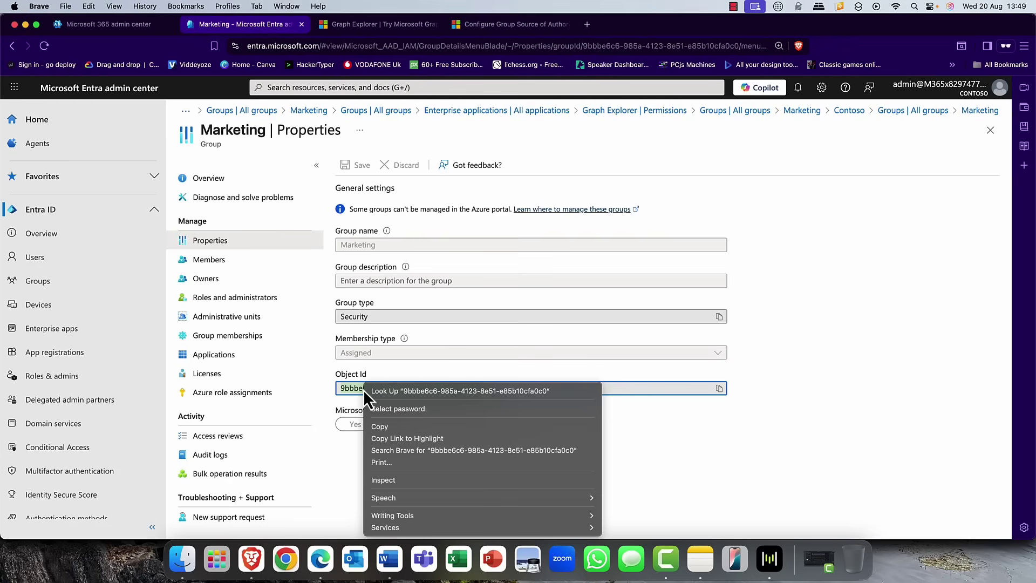
click(388, 427)
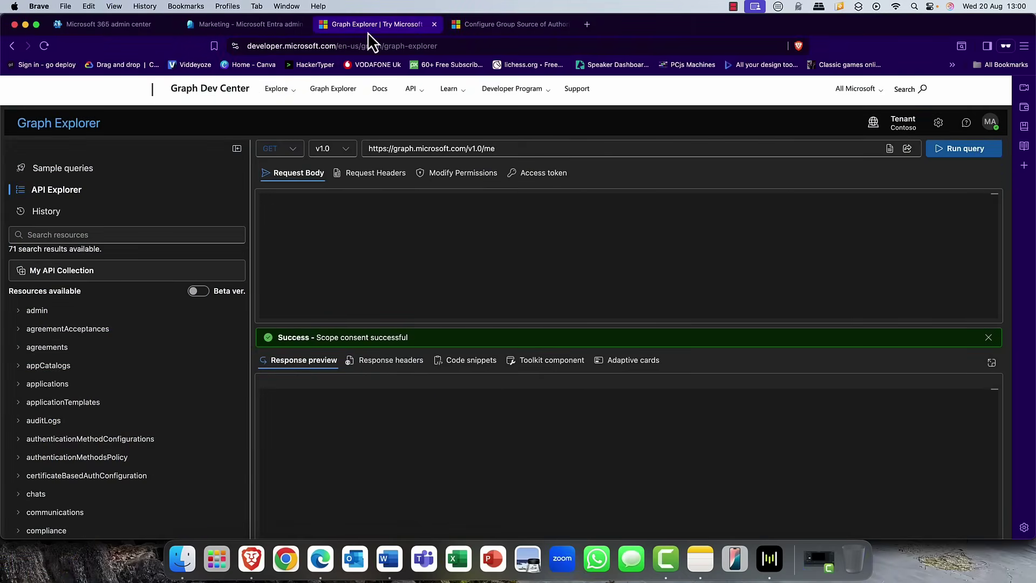
Step: Switch to Graph Explorer, collapse the resource sidebar, and set the request to the GET method with the beta API version
click(237, 148)
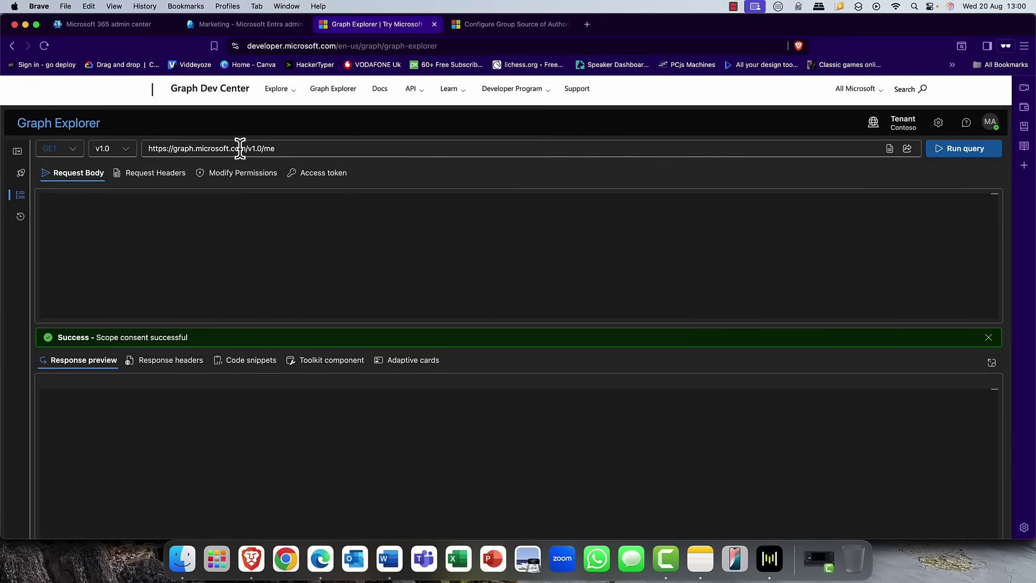
click(75, 156)
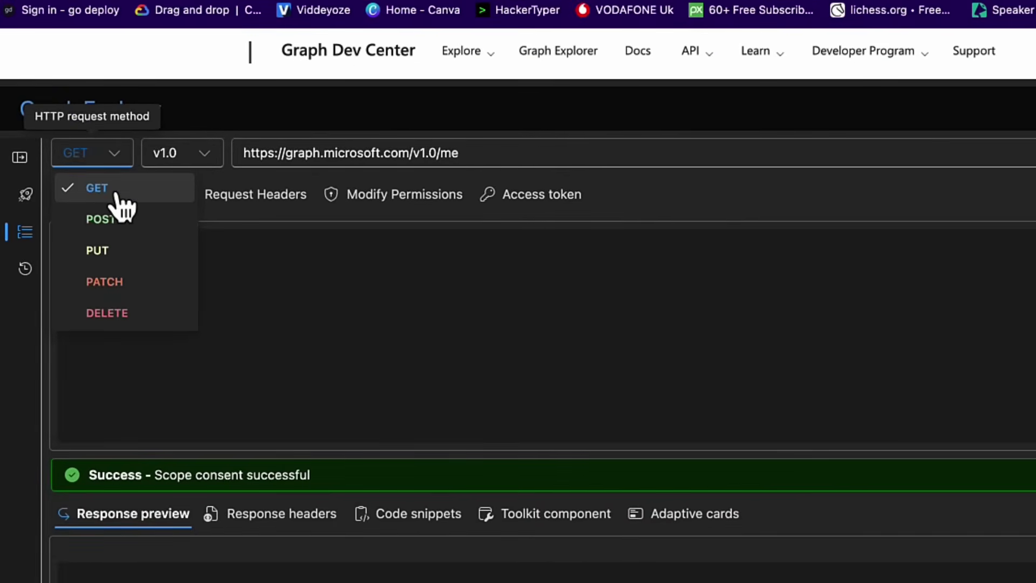
click(115, 187)
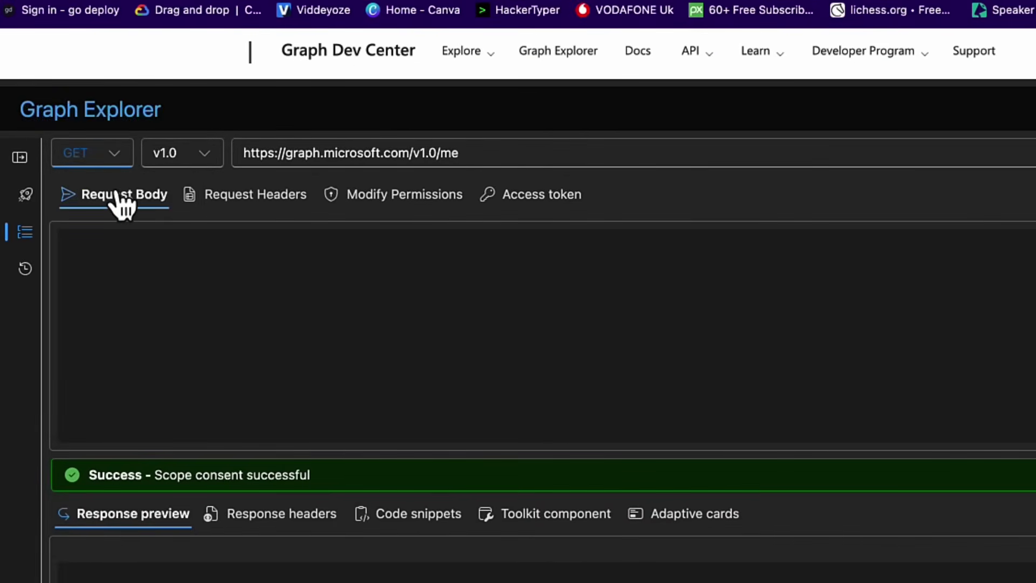
click(208, 157)
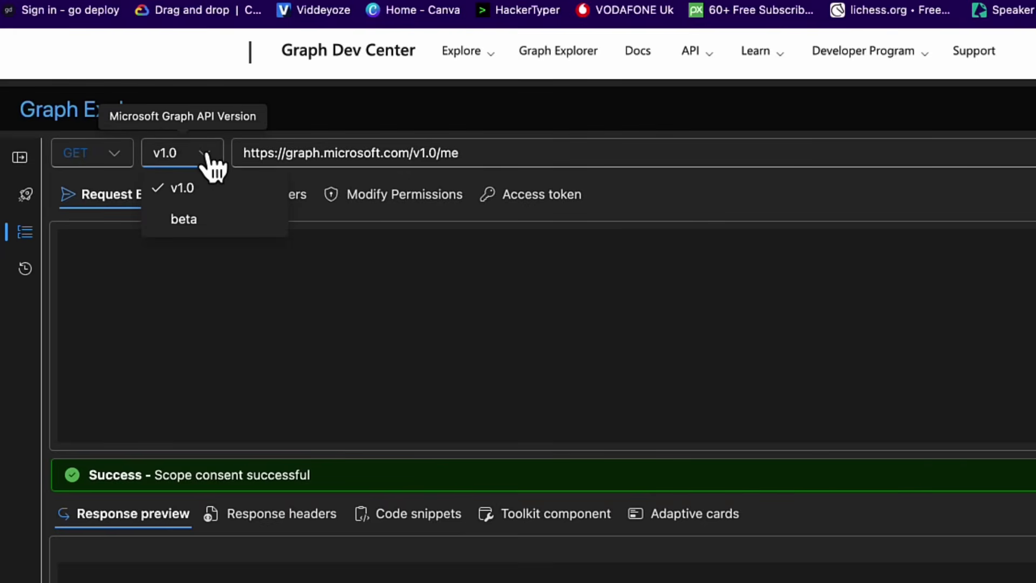
click(186, 220)
drag(483, 151, 220, 162)
key(BackSpace)
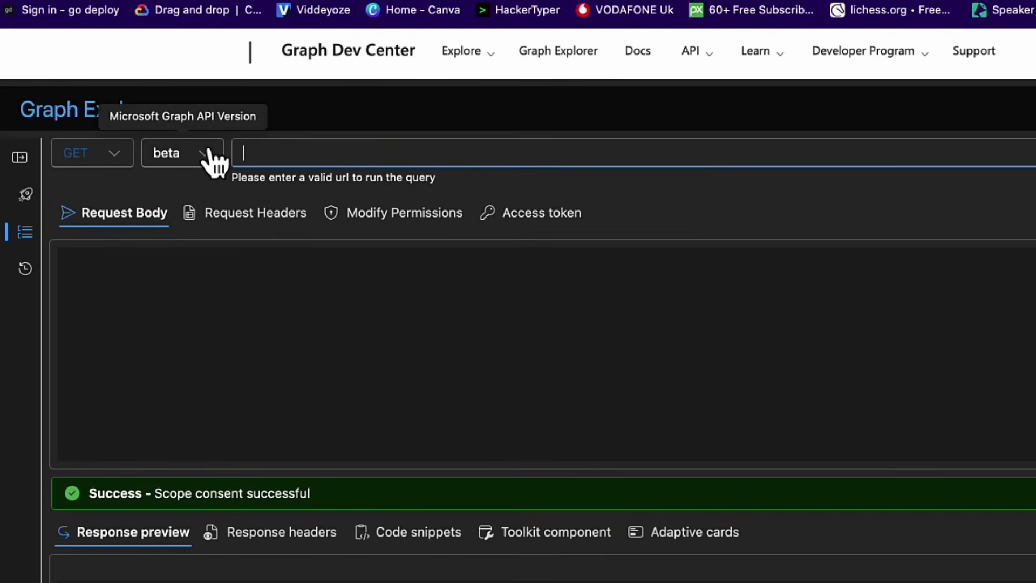
text(GET https://graph.microsoft.com/beta/groups/{9bbbe6c6-985a-4123-8e51-e85b10cfa0c0 }/onPremisesSyncBehavior?$select=isCloudManaged)
key(Return)
click(1, 221)
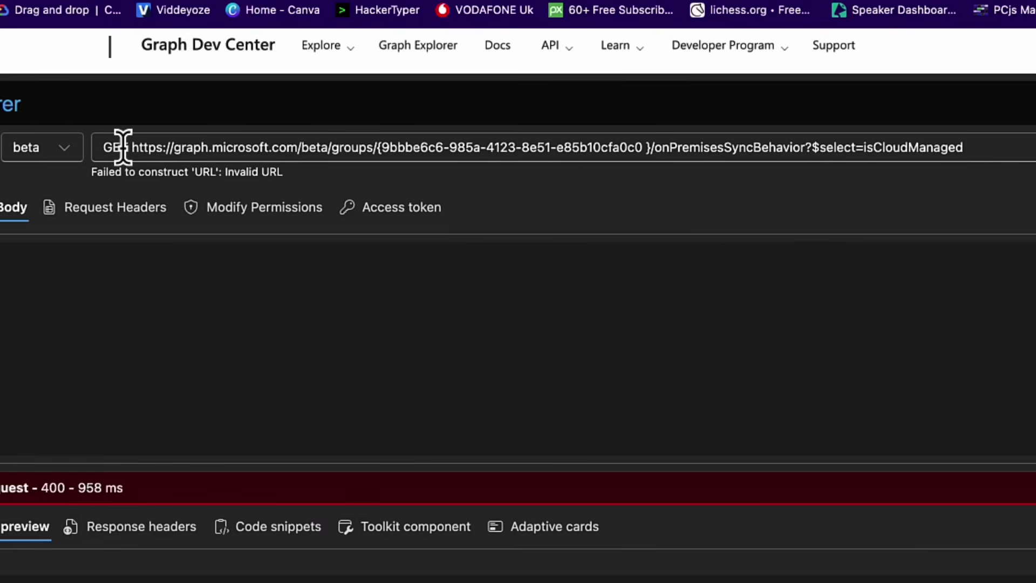
Step: Remove the GET prefix from the request URL and run the isCloudManaged query for the Marketing group
drag(120, 146, 59, 150)
key(BackSpace)
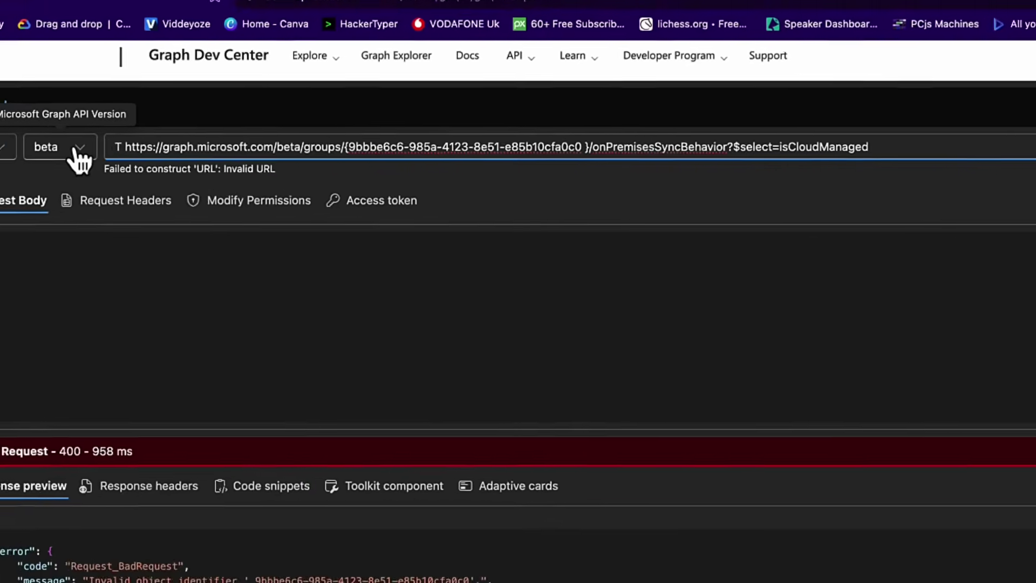
key(Delete)
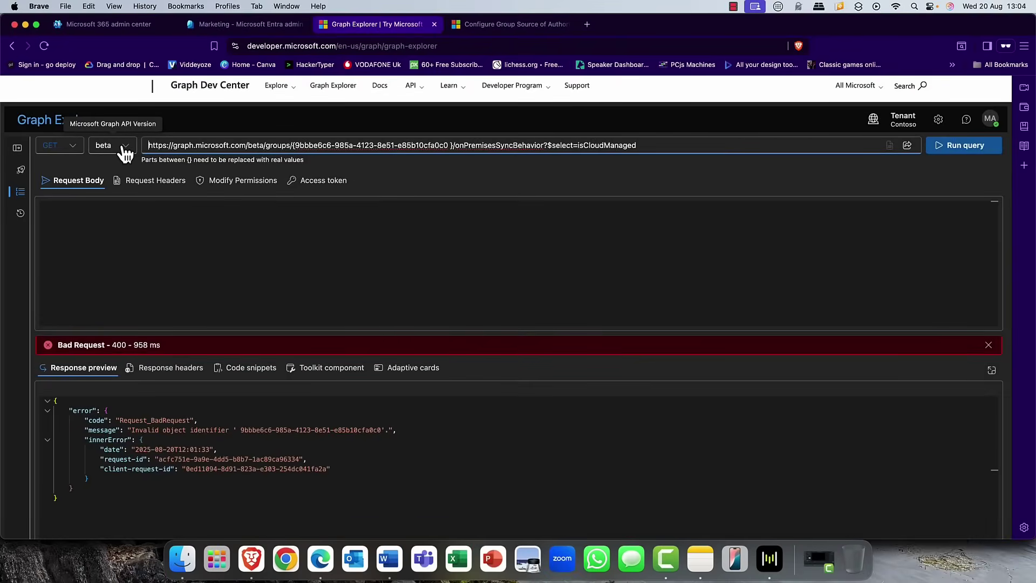
click(963, 145)
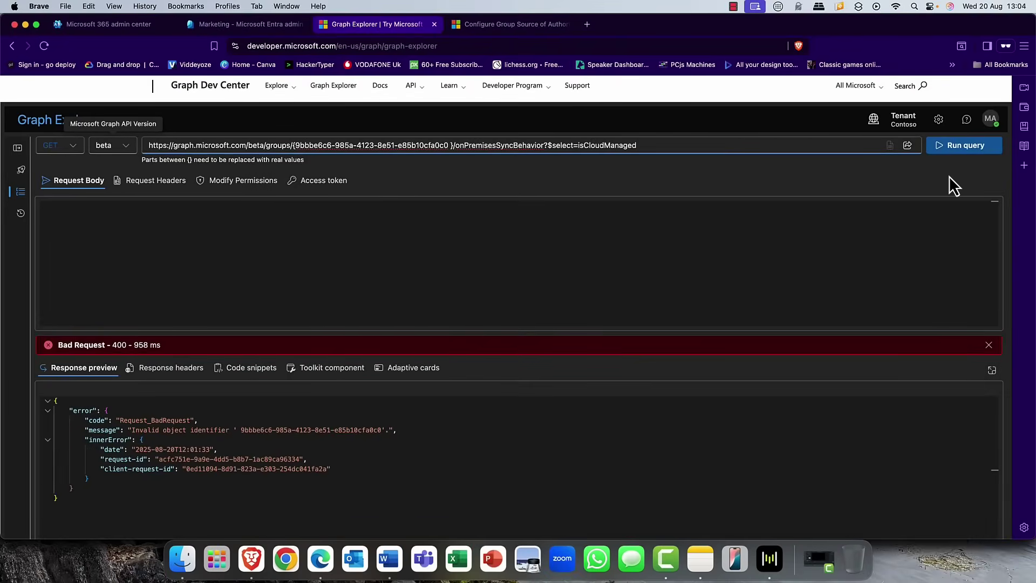
click(963, 146)
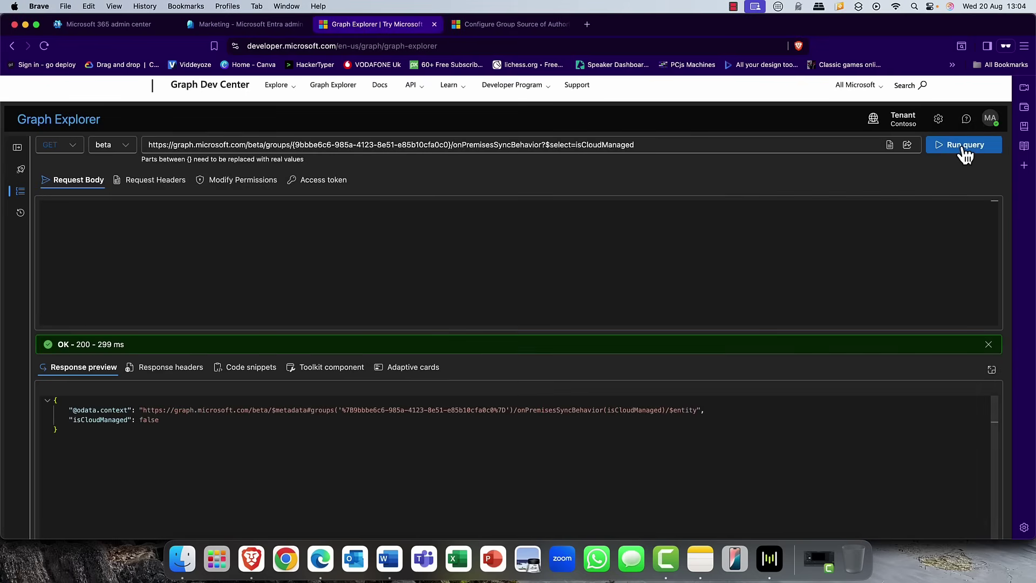
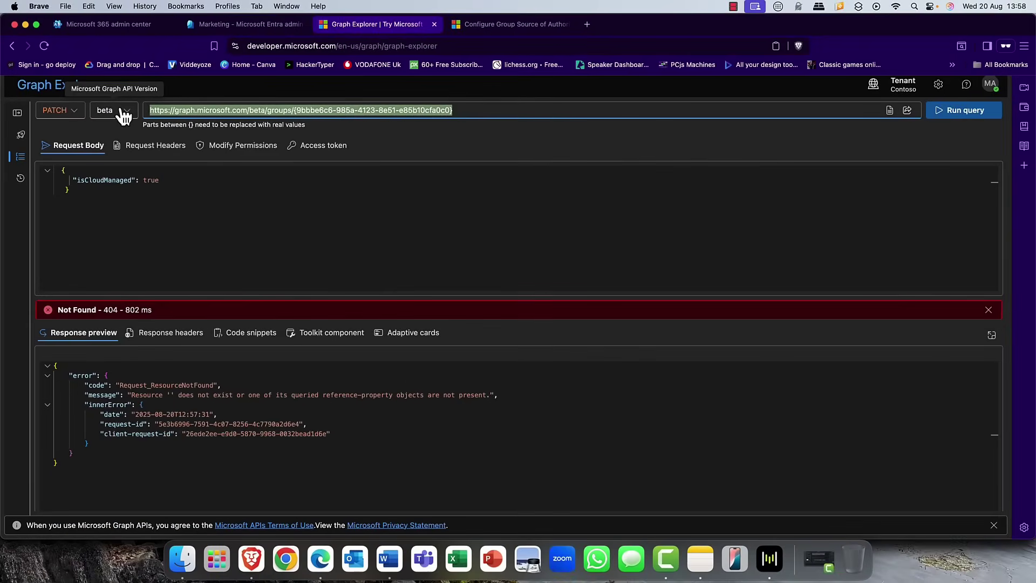
key(BackSpace)
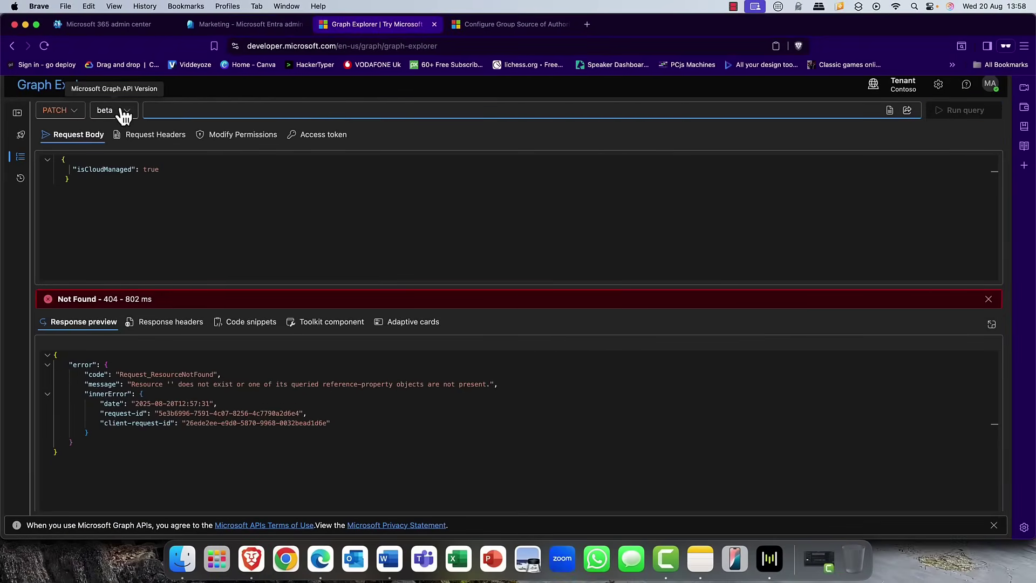
click(500, 27)
scroll(464, 251, down, 1)
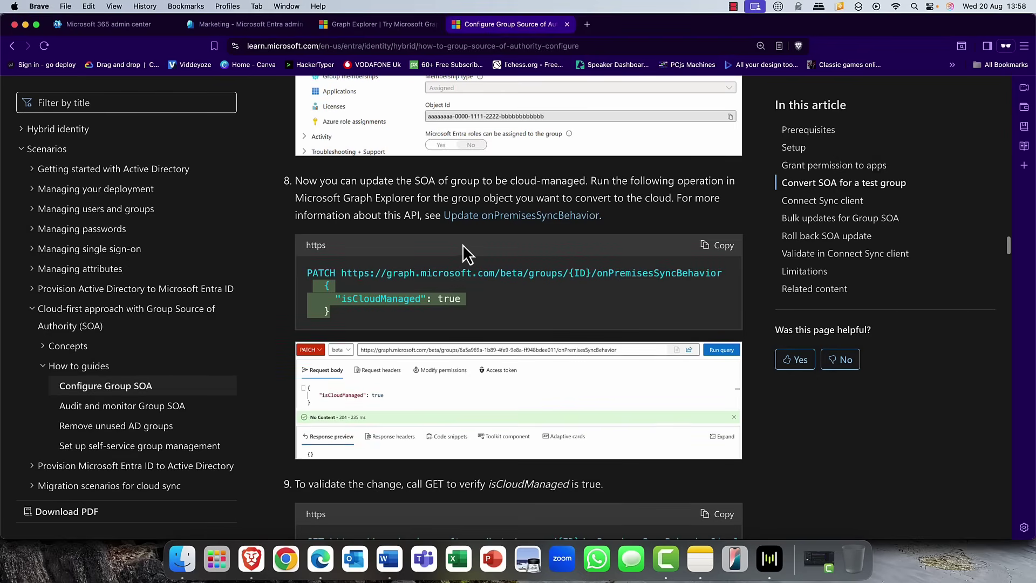
click(366, 276)
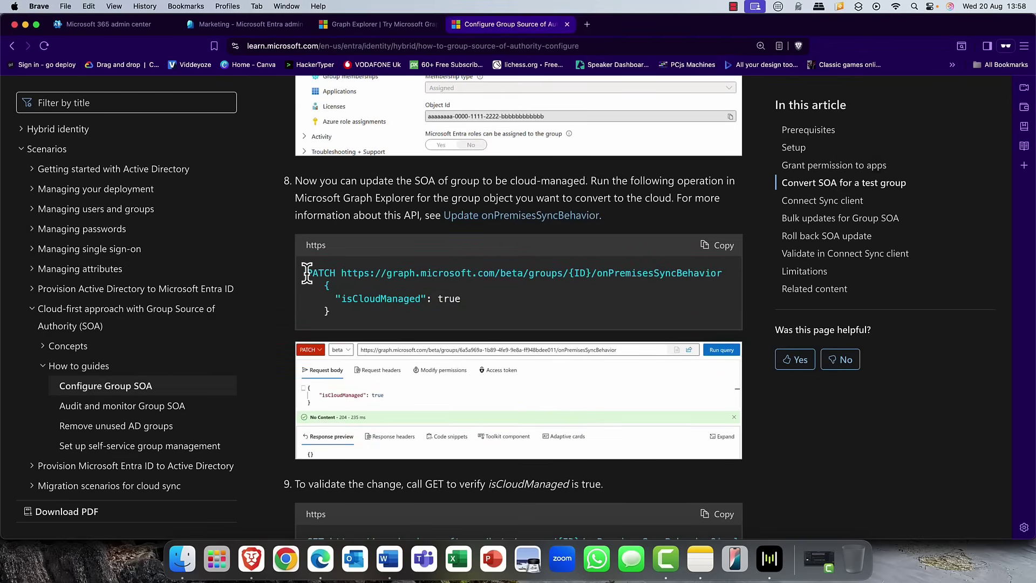
drag(304, 272, 717, 273)
click(282, 270)
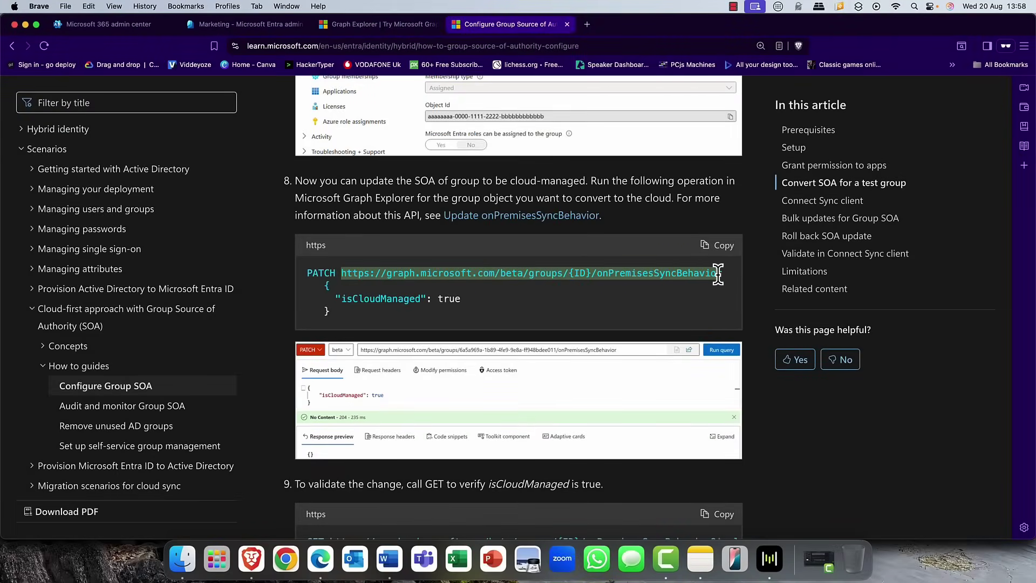
scroll(727, 276, up, 1)
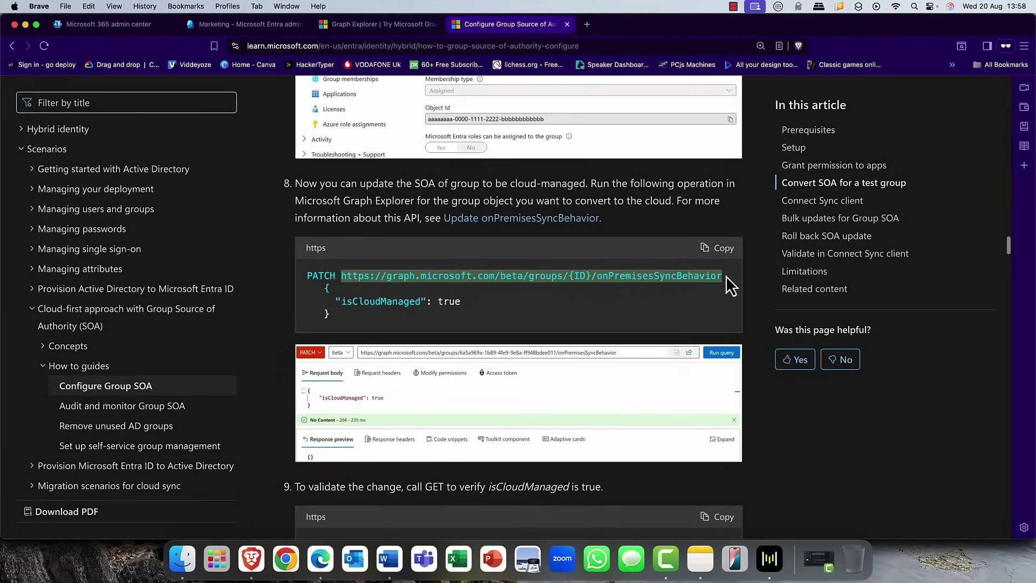
right_click(620, 277)
click(640, 299)
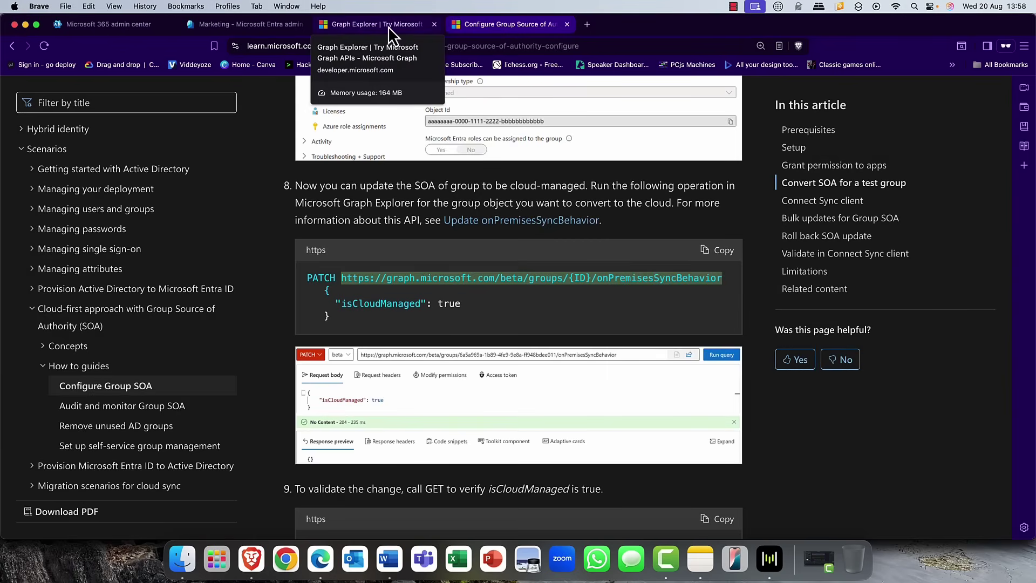
click(388, 27)
key(super+v)
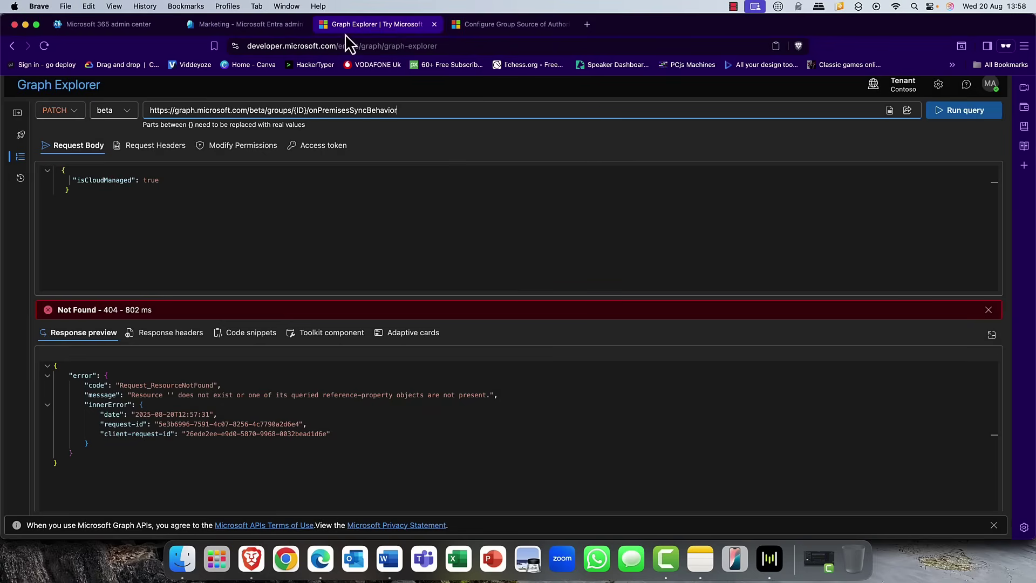
Step: Replace the ID placeholder in the URL with the Marketing group's copied Object Id and run the PATCH request with isCloudManaged set to true
click(272, 26)
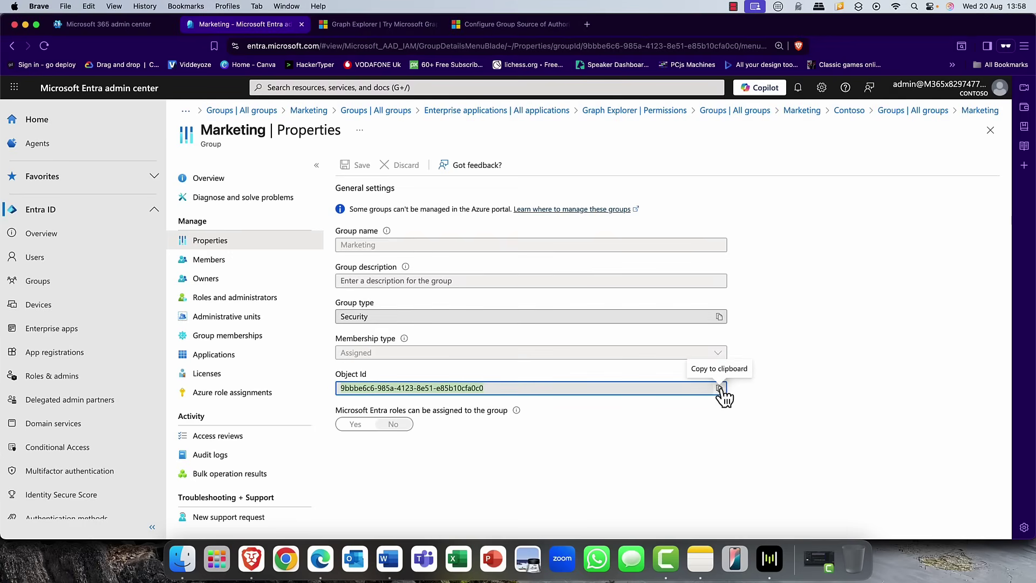
click(387, 24)
click(298, 110)
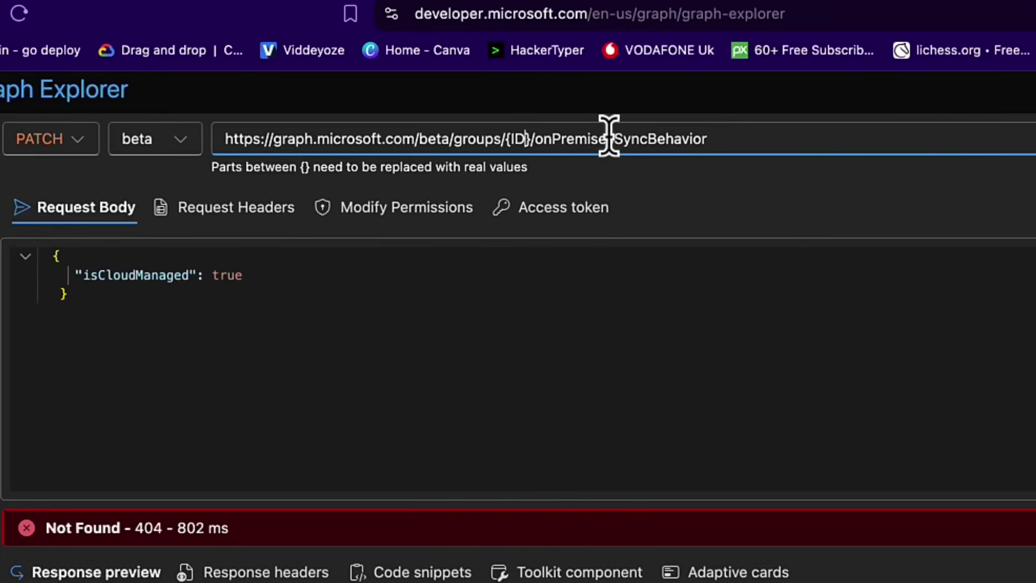
key(Delete)
key(Delete)
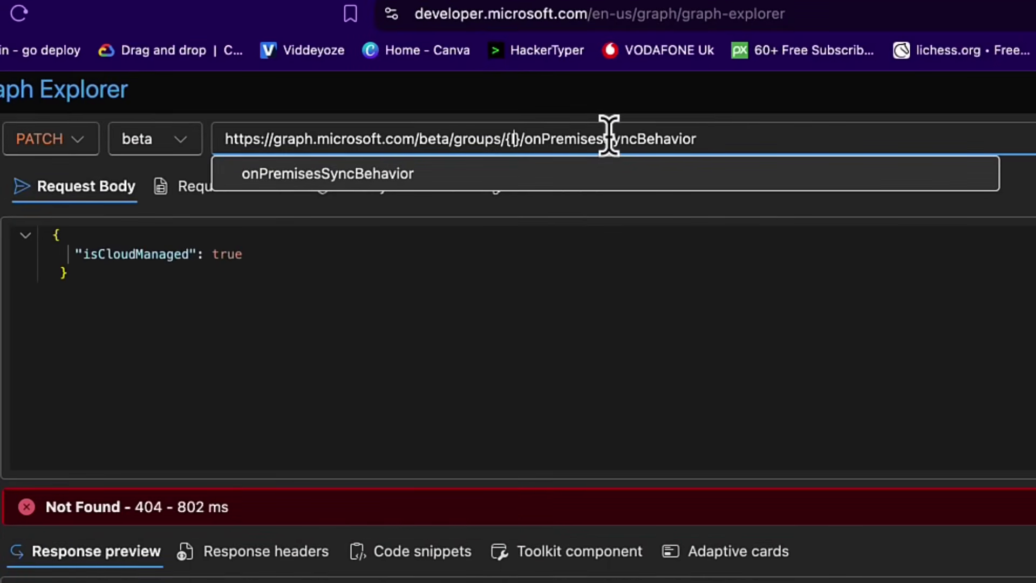
key(super+v)
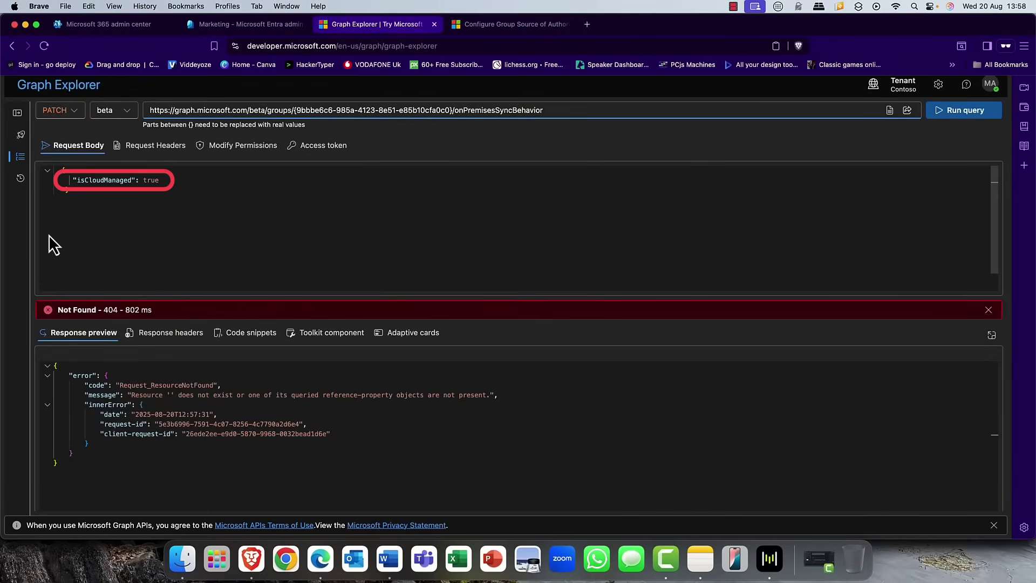
click(974, 113)
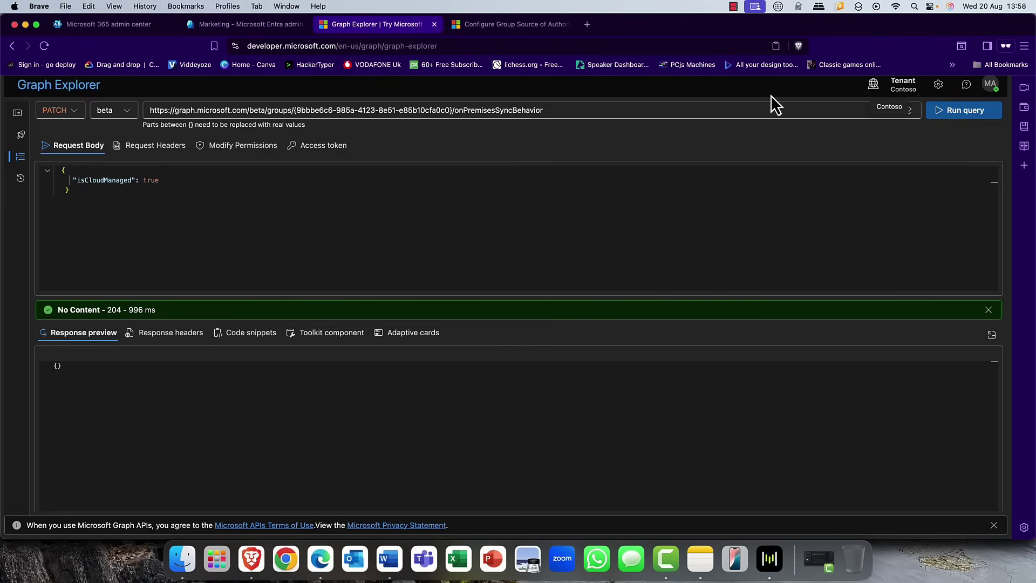
scroll(770, 95, up, 1)
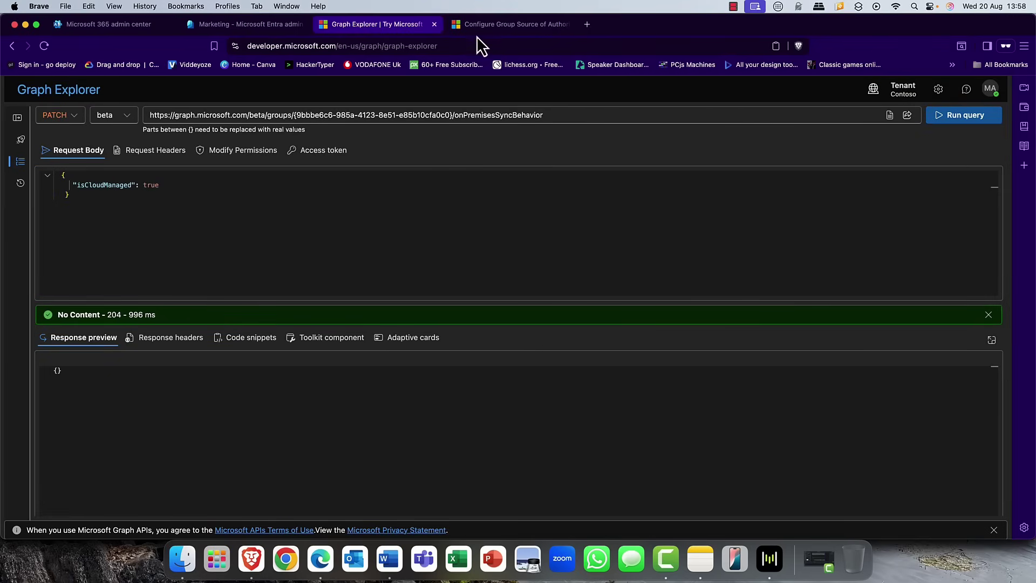
Step: Reload the Marketing group in the Entra admin center, check its source in the overview, and open its members list
click(220, 26)
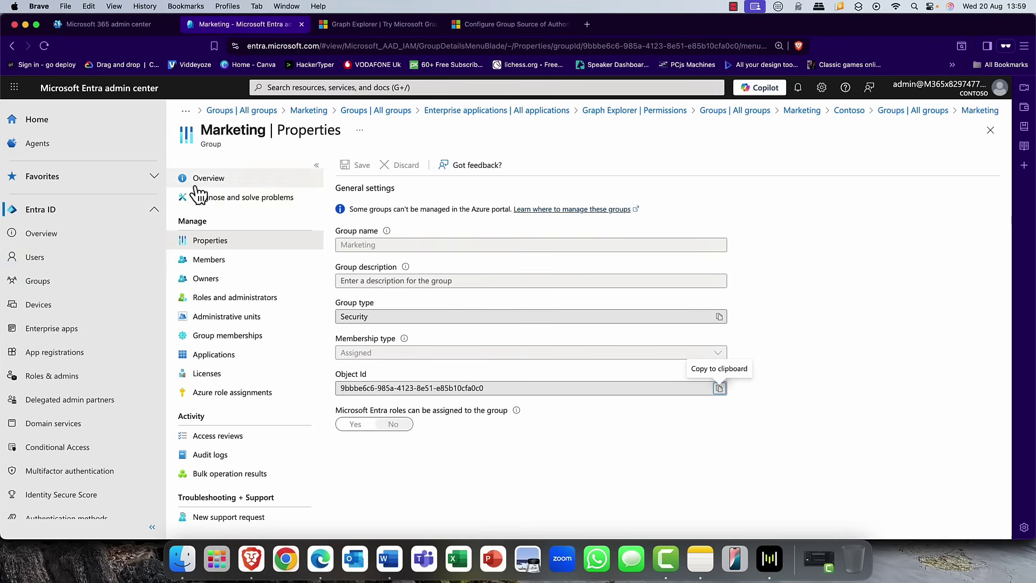
click(45, 46)
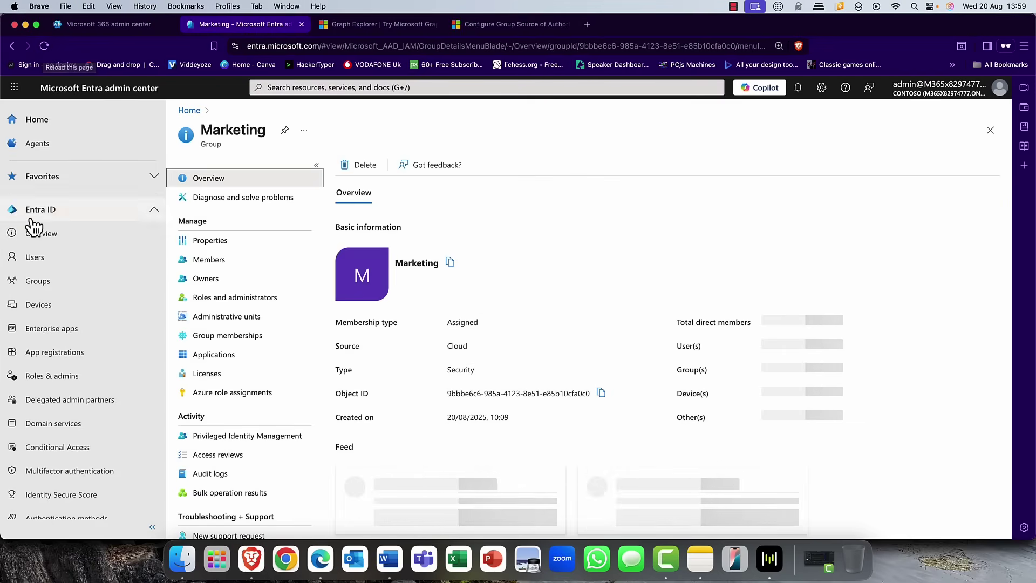
click(37, 281)
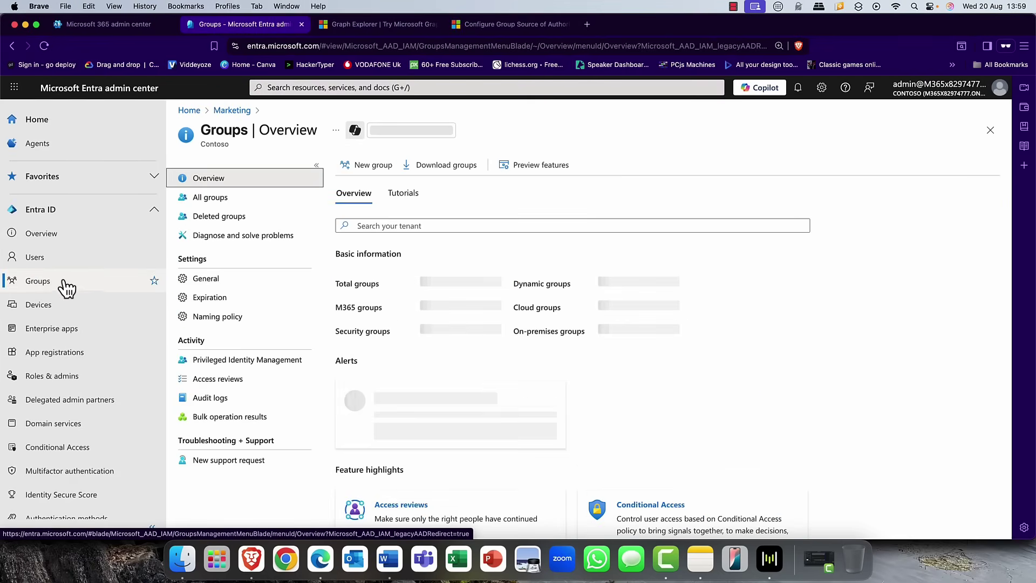
click(210, 199)
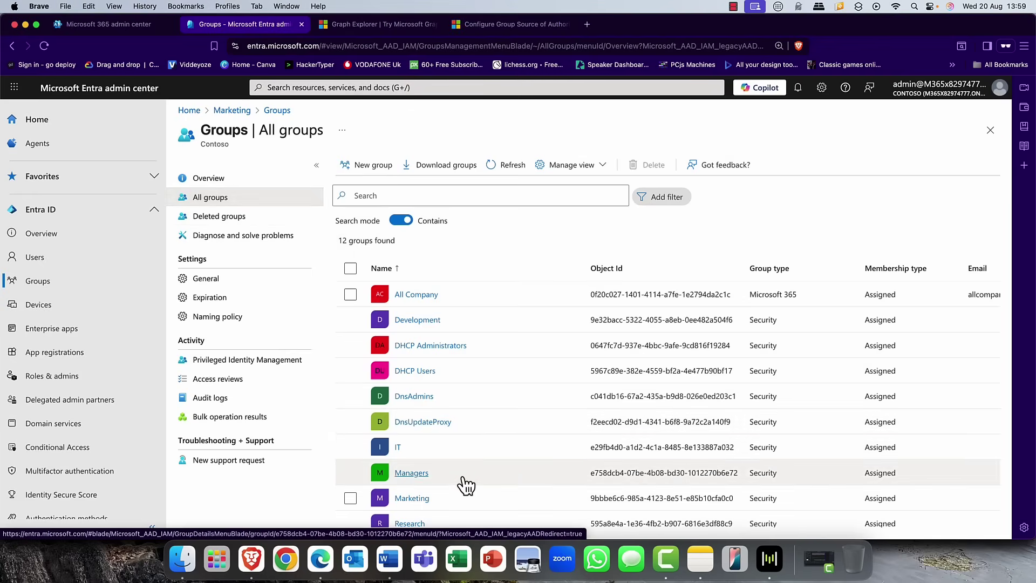
click(421, 498)
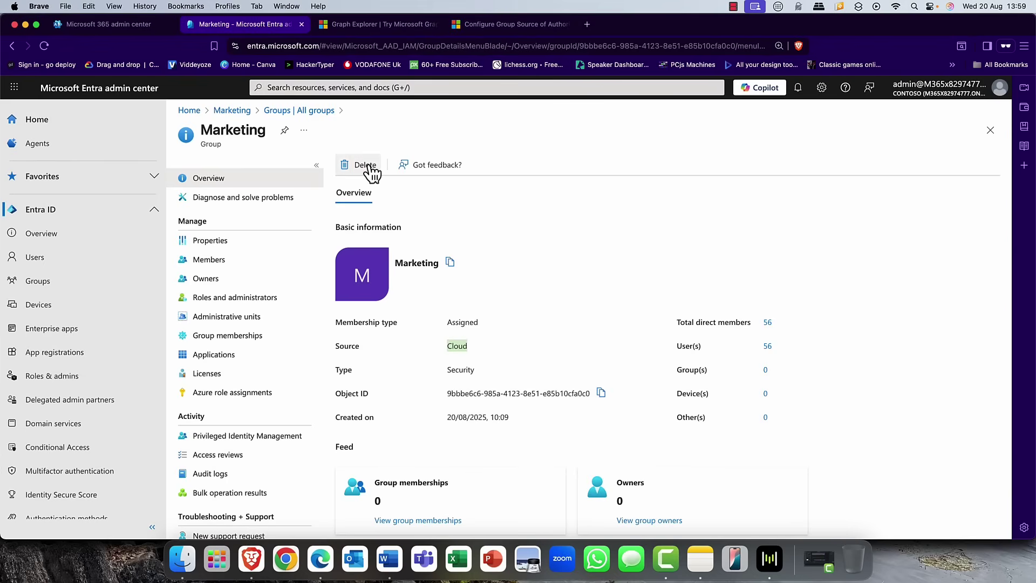
click(209, 260)
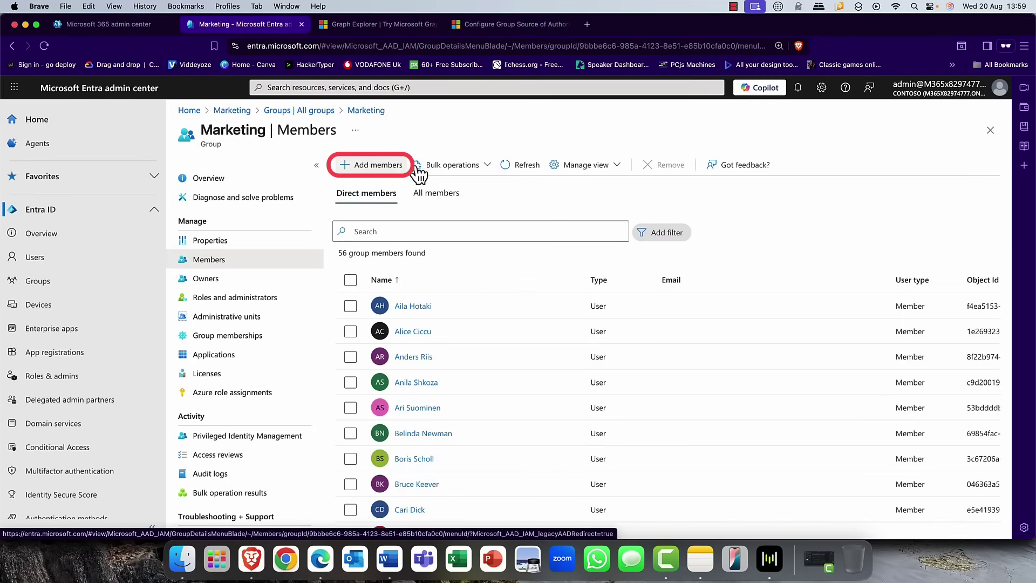
click(733, 7)
click(748, 35)
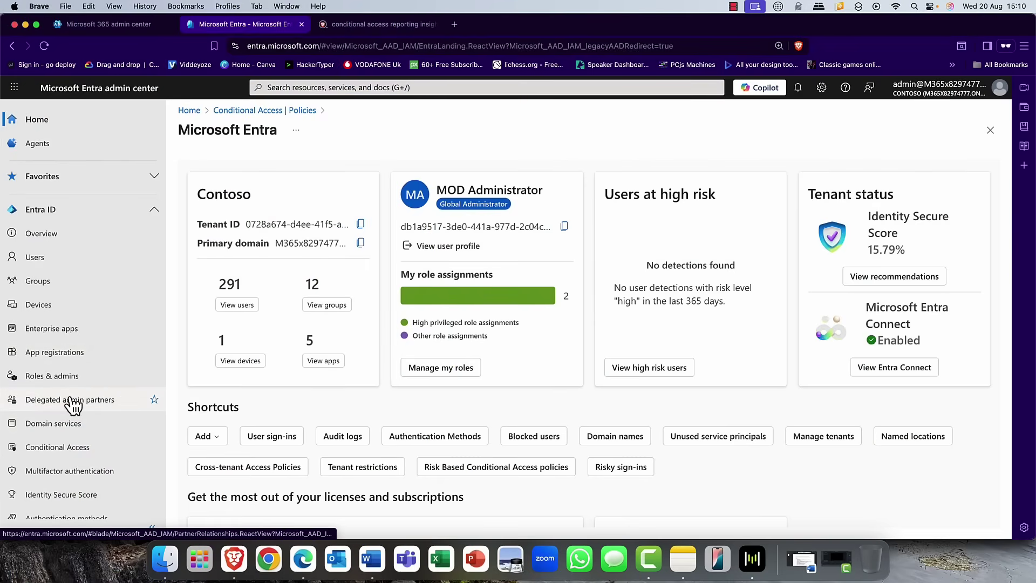
Step: Review the Conditional Access overview, its application coverage and the list of policies
scroll(70, 402, down, 3)
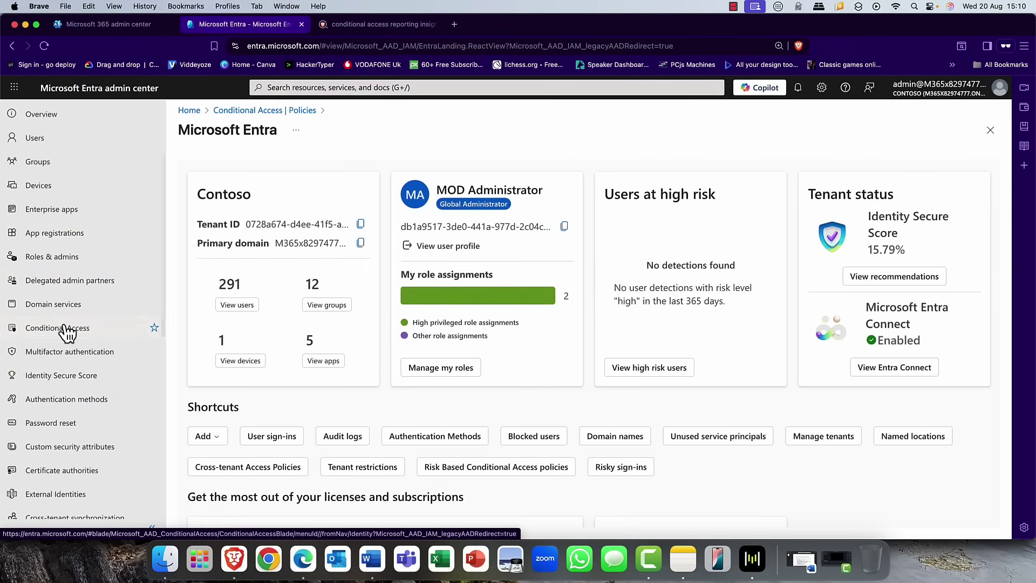
click(68, 332)
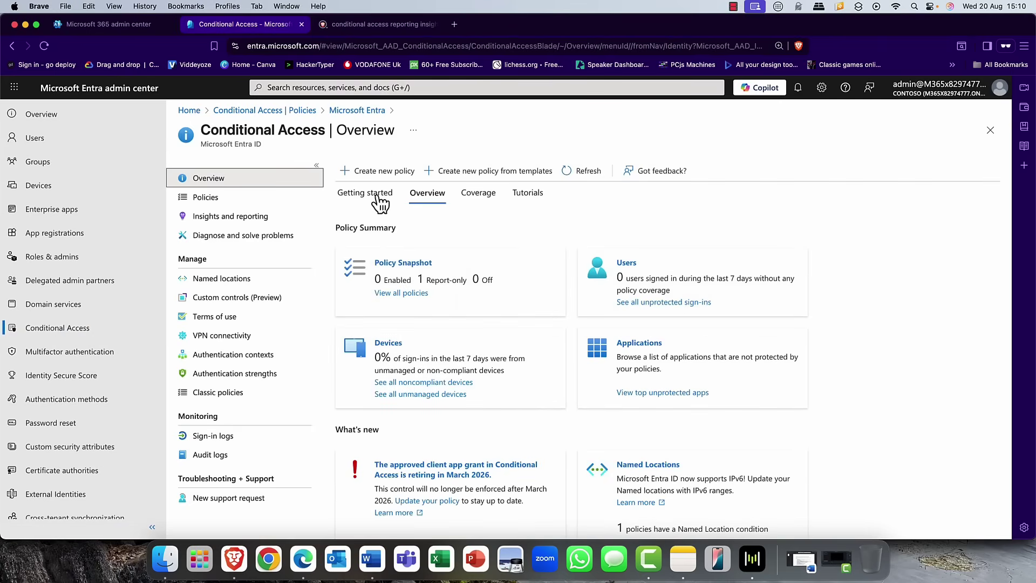
click(485, 196)
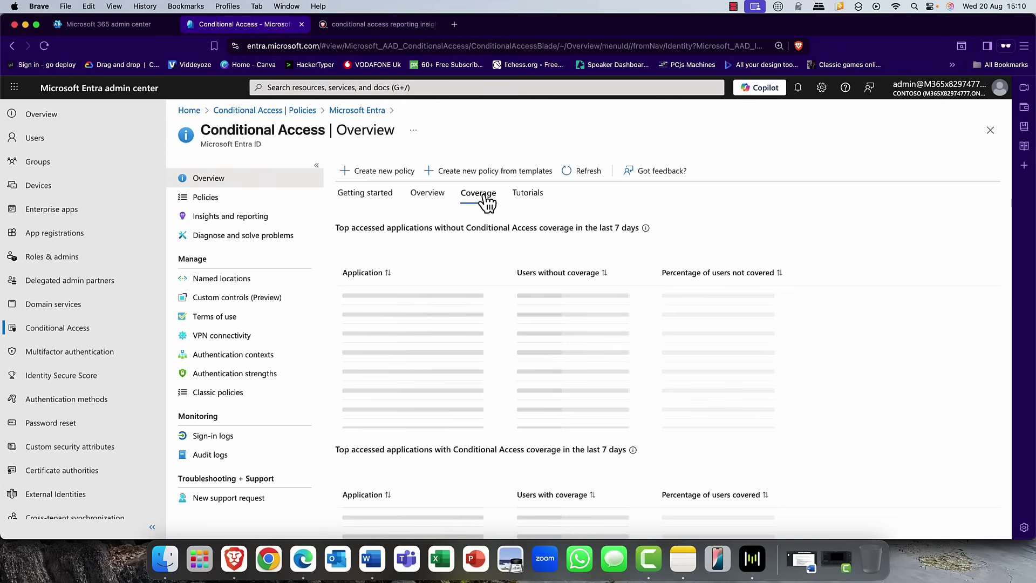
click(428, 197)
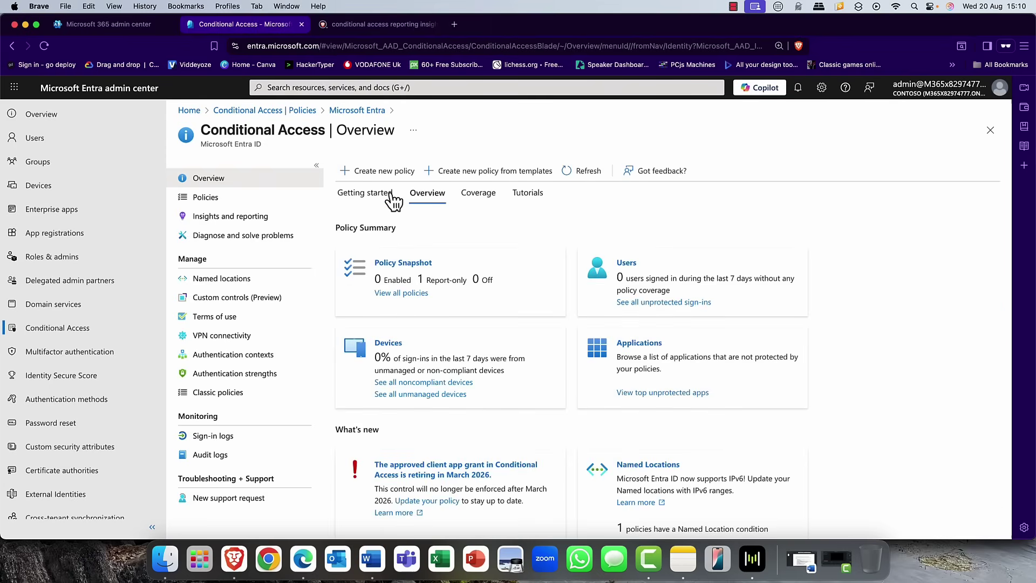
click(211, 201)
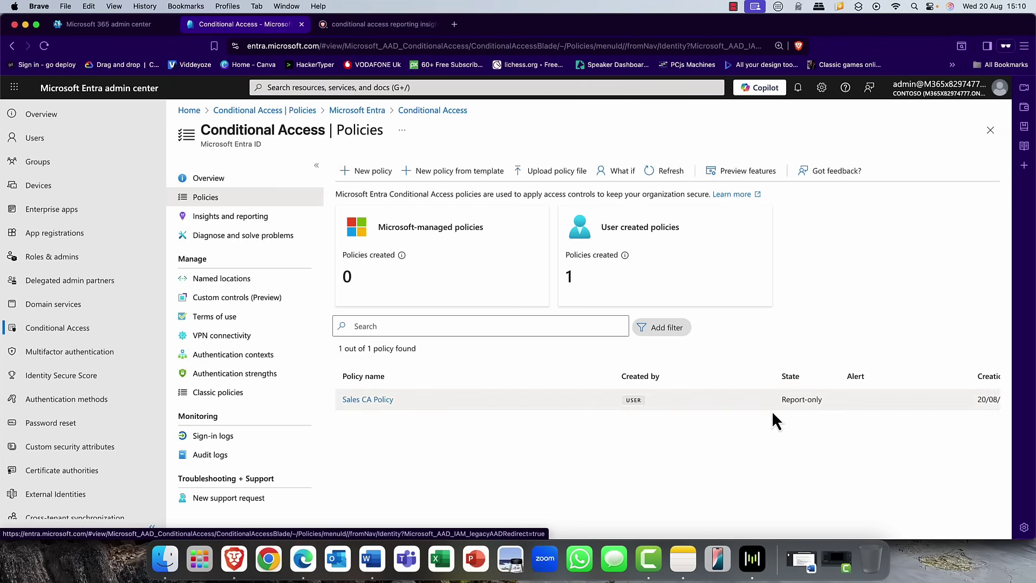
Step: Open the sign-in logs of the Entra ID monitoring and health area
scroll(110, 415, down, 8)
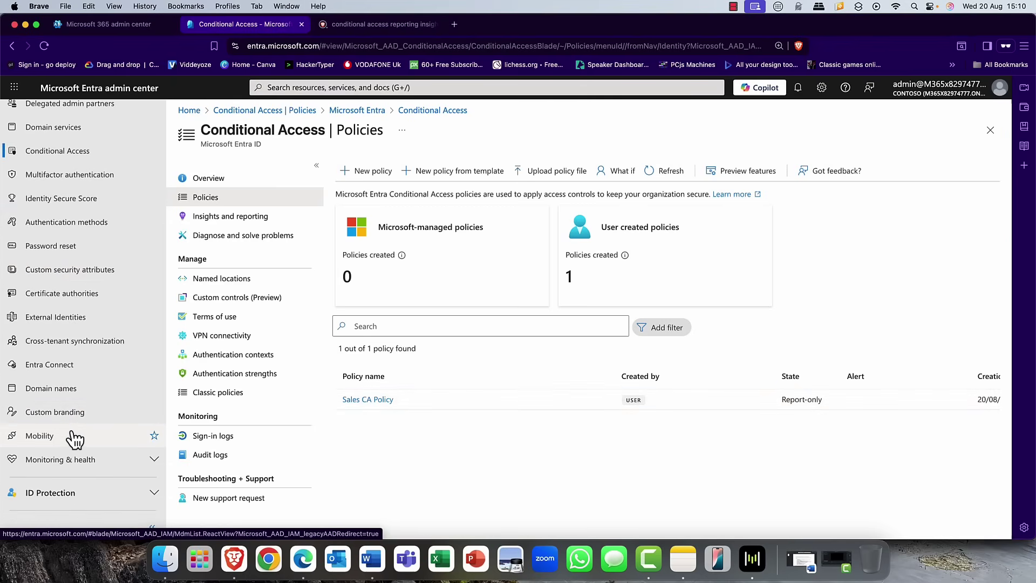
scroll(76, 442, down, 1)
click(74, 441)
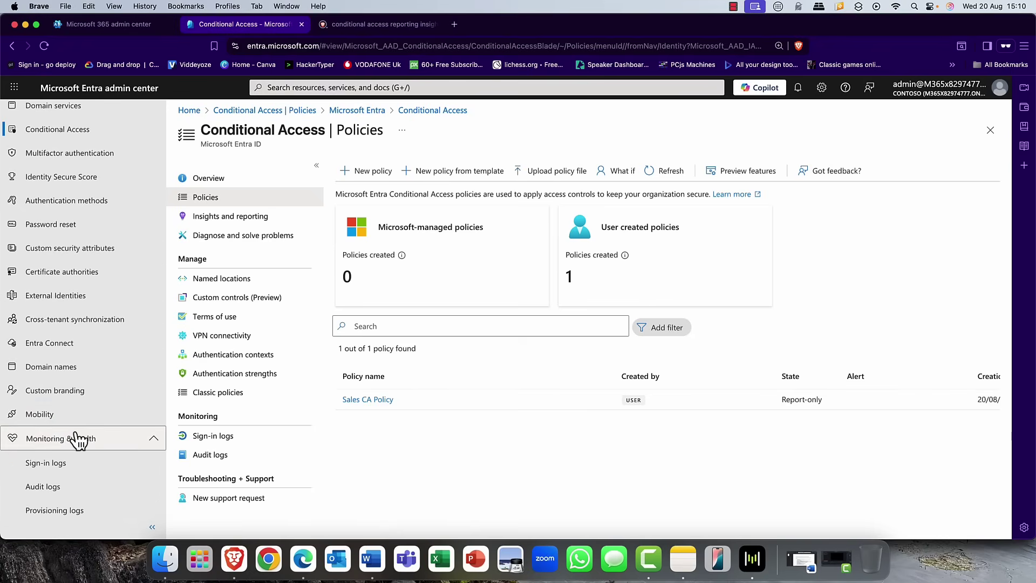
click(60, 435)
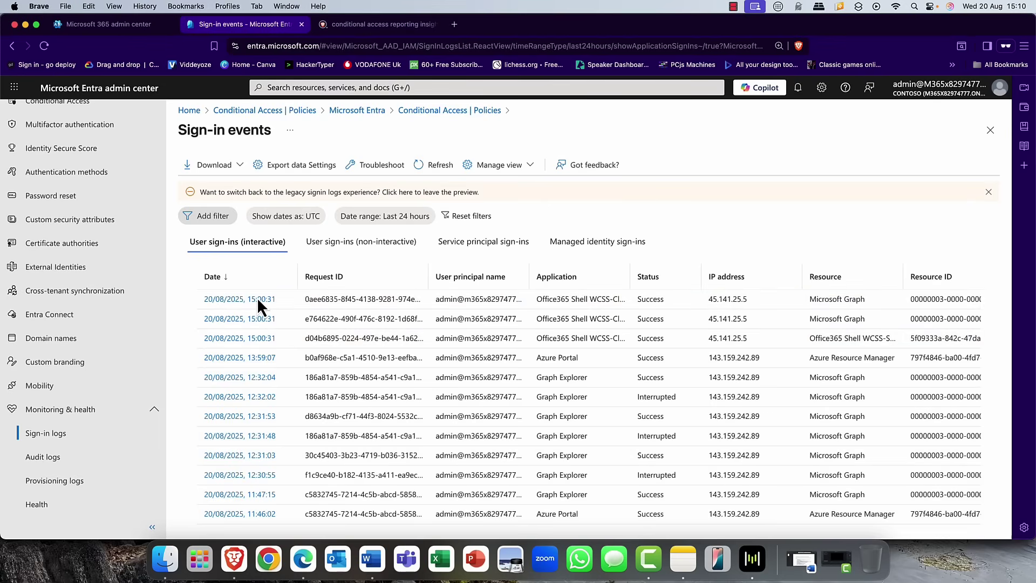
Step: Inspect the newest interactive sign-in's report-only, conditional access, authentication and basic details, and close its activity details
click(259, 303)
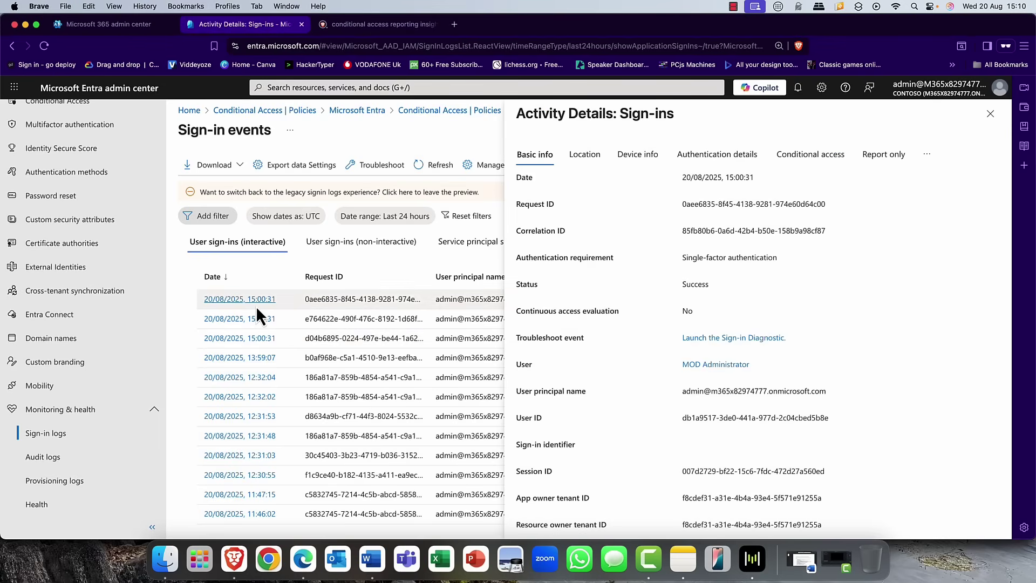
click(867, 161)
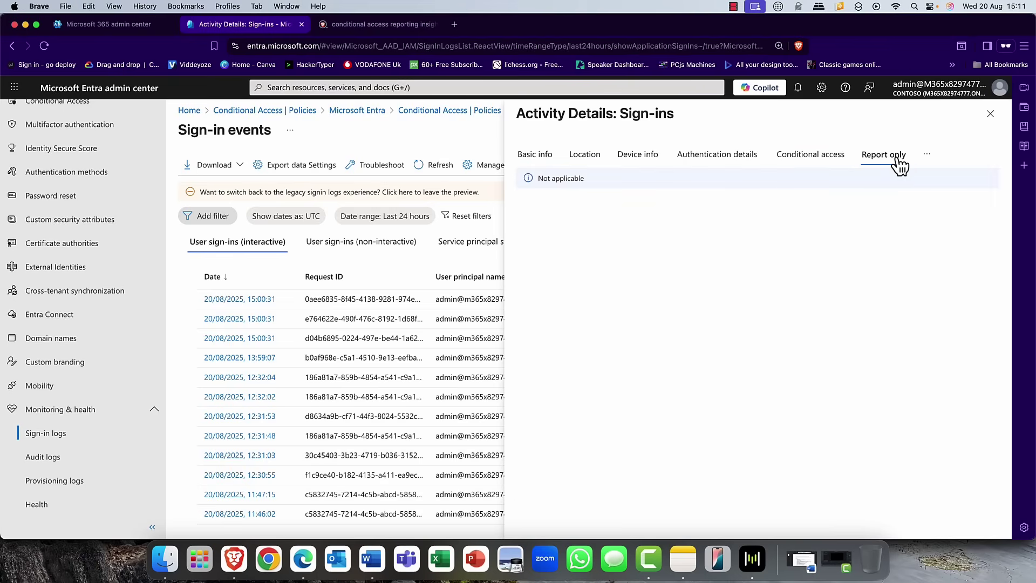
click(828, 161)
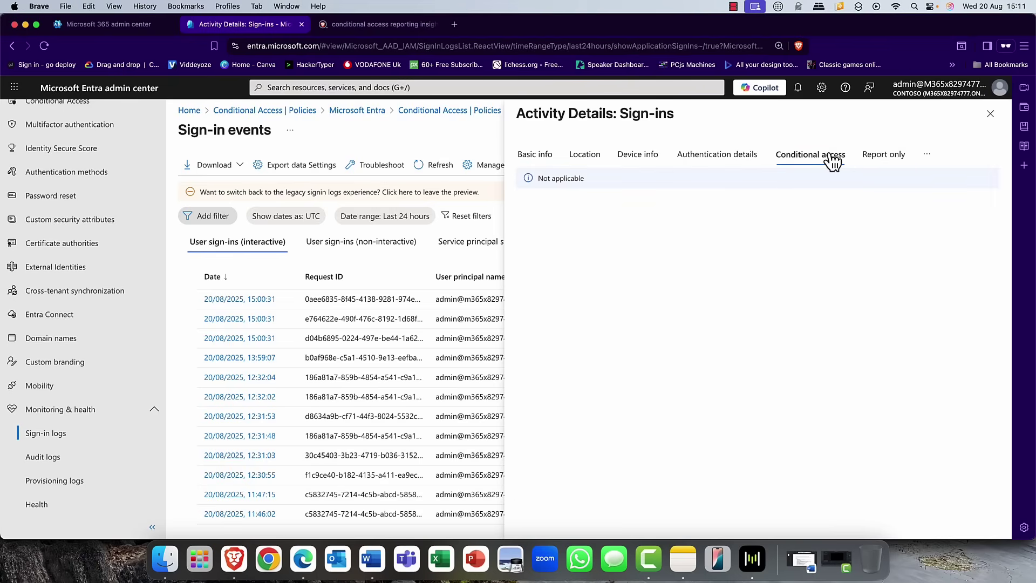
click(743, 157)
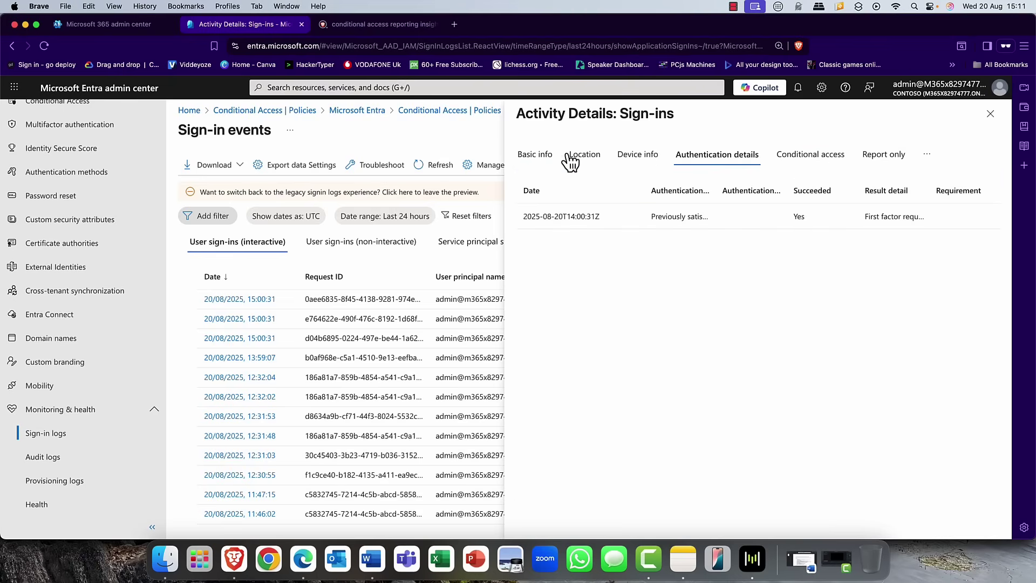
click(535, 159)
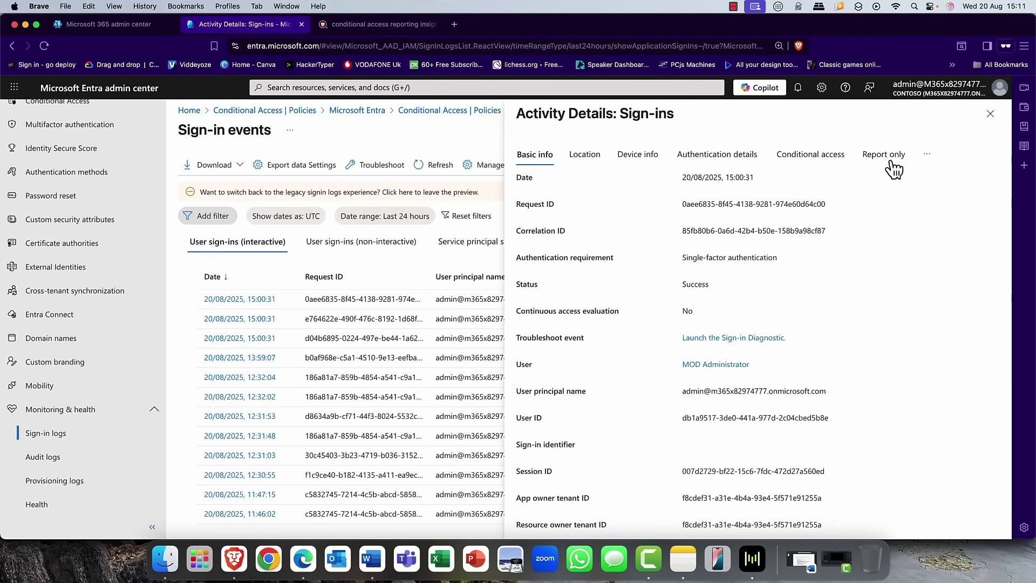
click(990, 114)
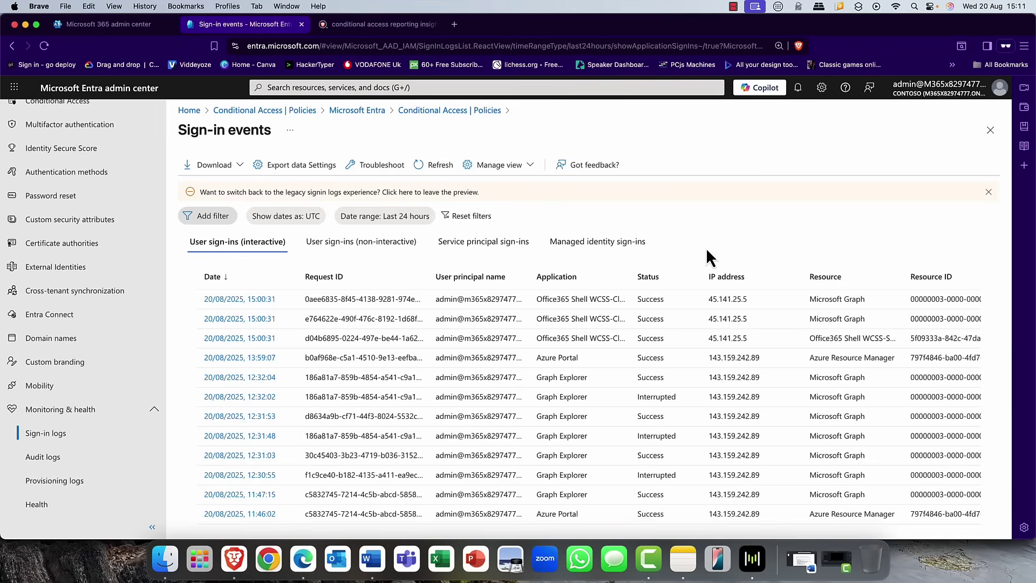
Step: Collapse the Monitoring & health section and go back to Conditional Access
scroll(50, 229, up, 4)
scroll(48, 230, up, 3)
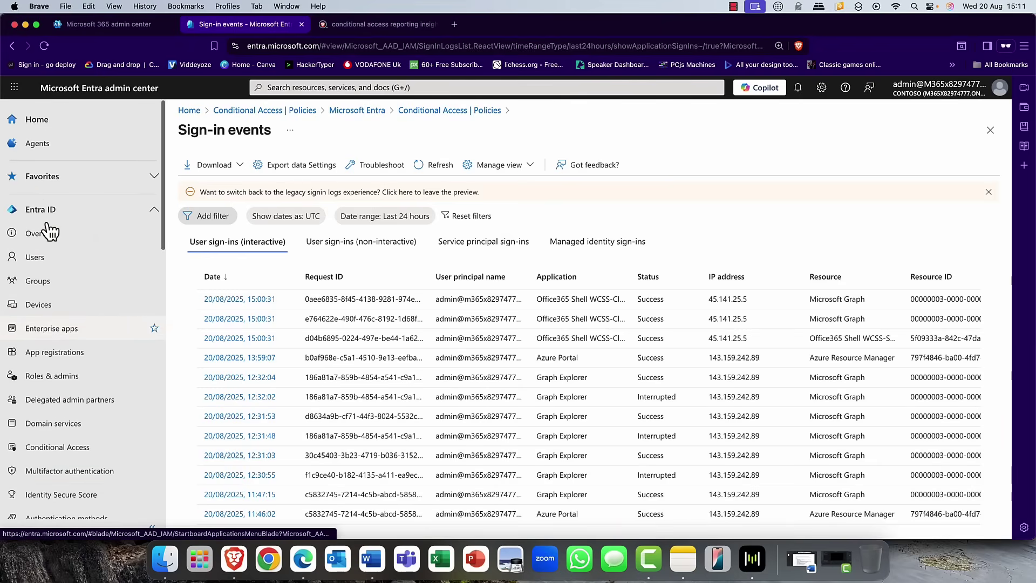
scroll(81, 324, down, 10)
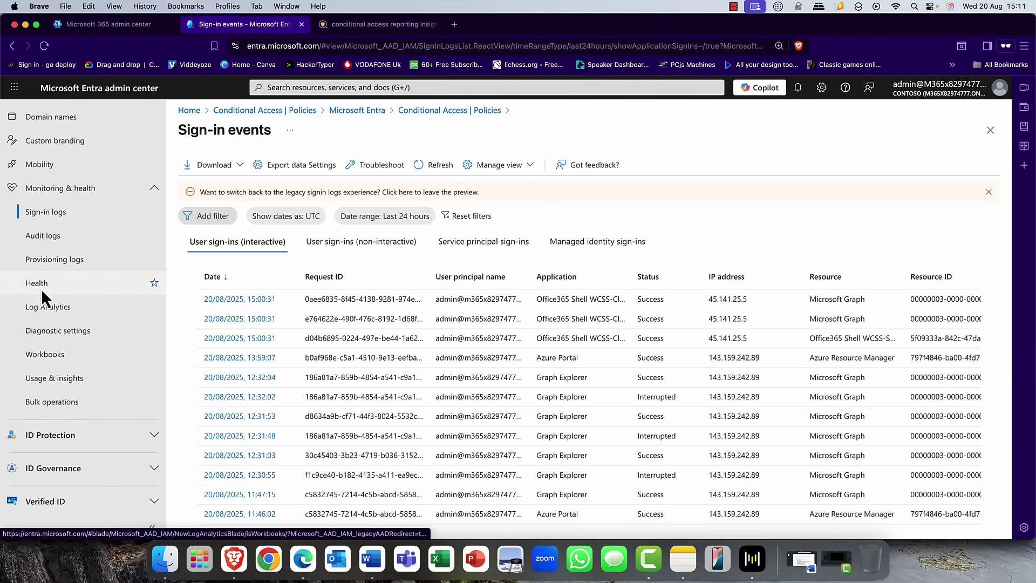
click(153, 190)
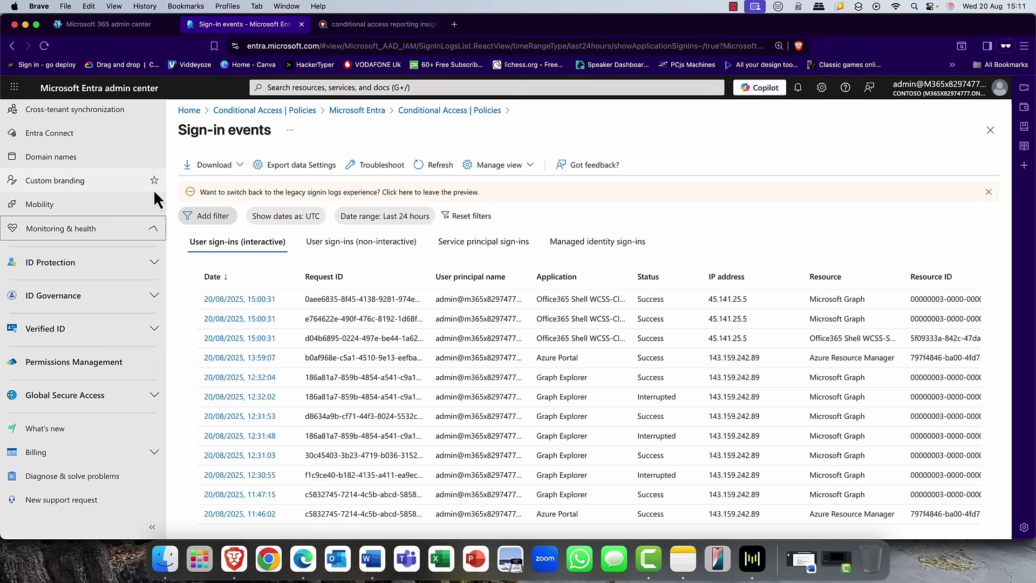
scroll(110, 226, up, 2)
scroll(110, 227, up, 3)
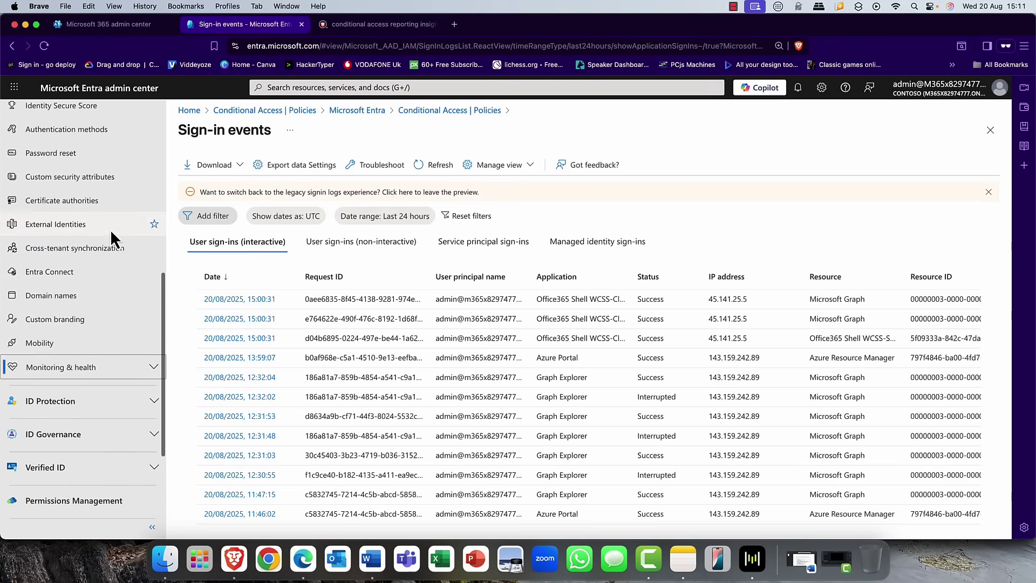
scroll(103, 254, up, 4)
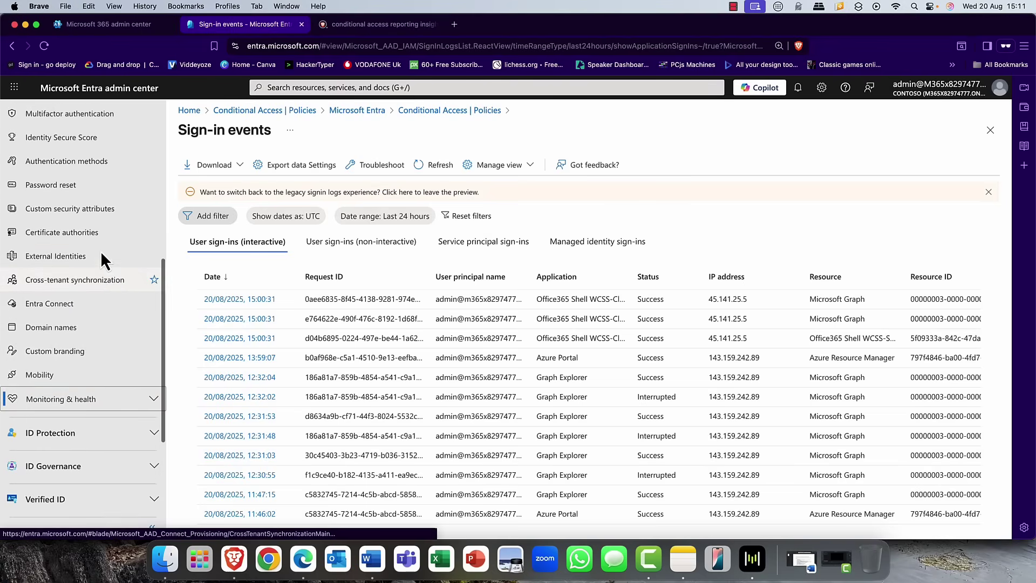
scroll(93, 251, up, 2)
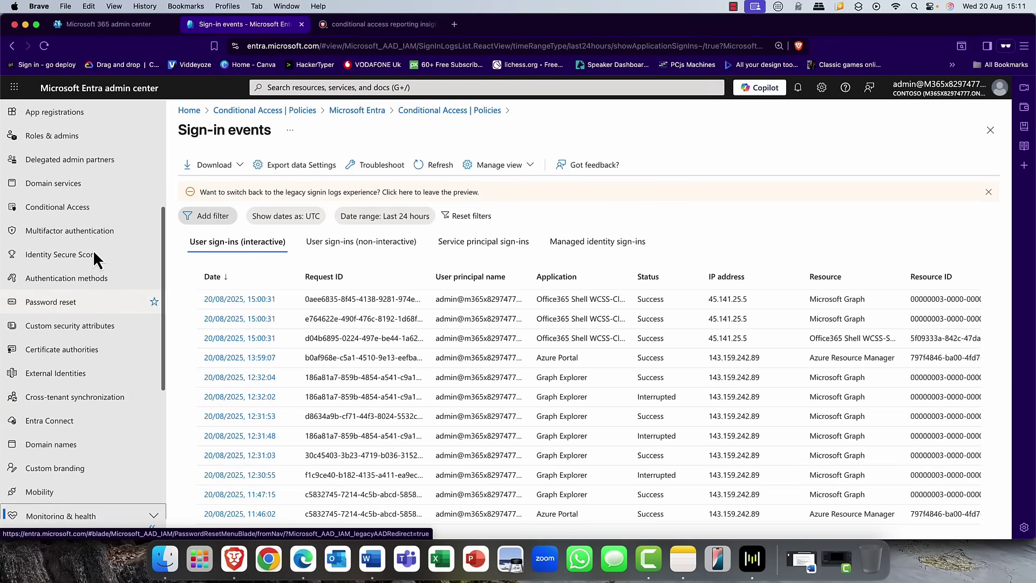
click(66, 206)
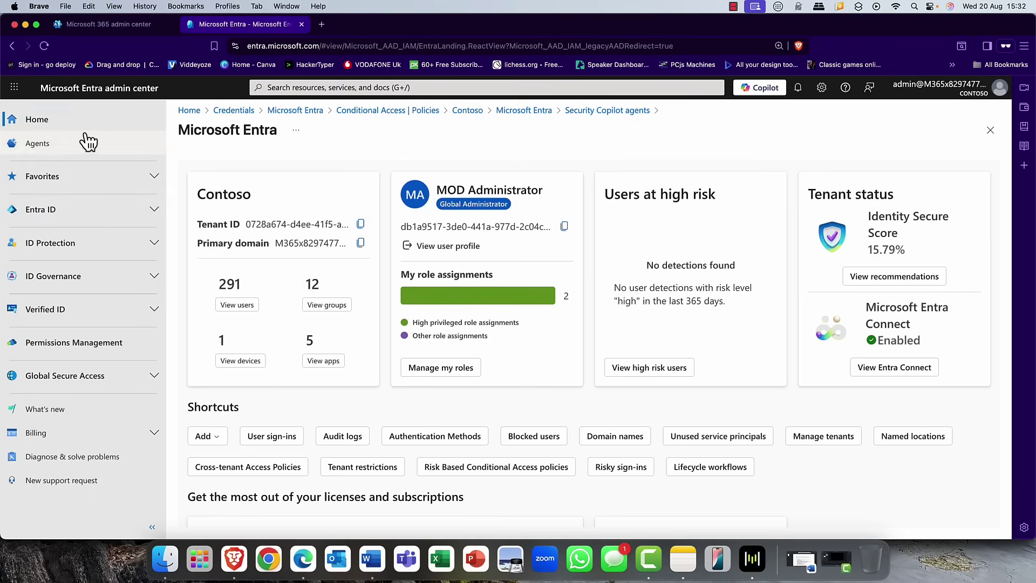
Step: Open the Security Copilot agents page, expand the Entra ID section and look through its available areas
click(54, 143)
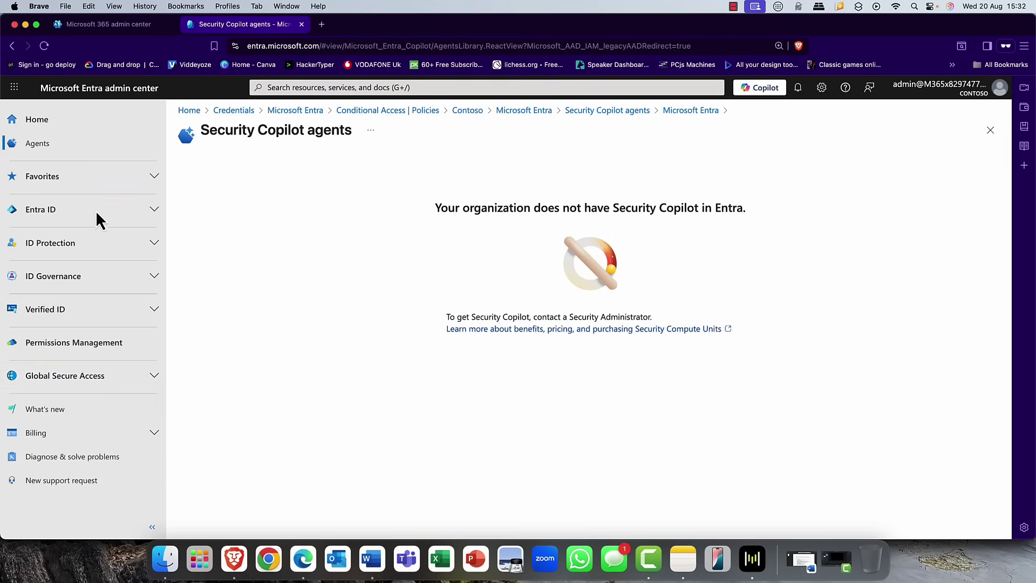
click(155, 214)
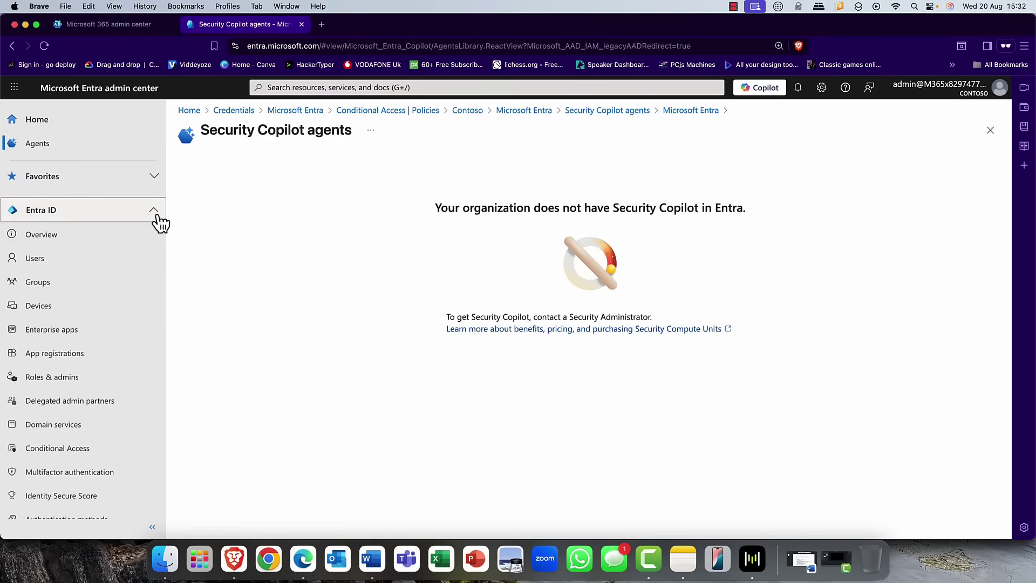
scroll(111, 300, down, 10)
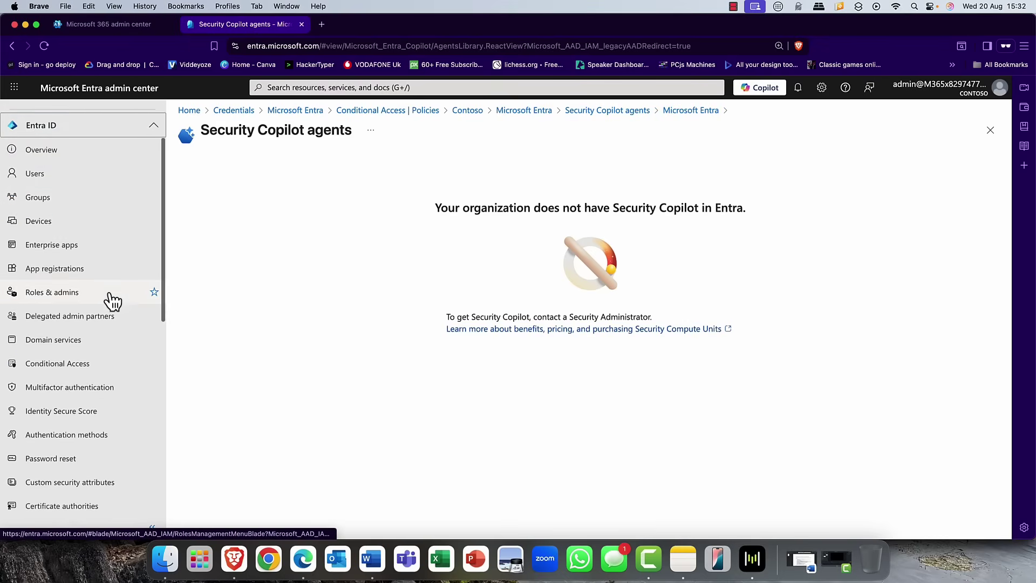
scroll(112, 302, down, 4)
scroll(113, 302, up, 8)
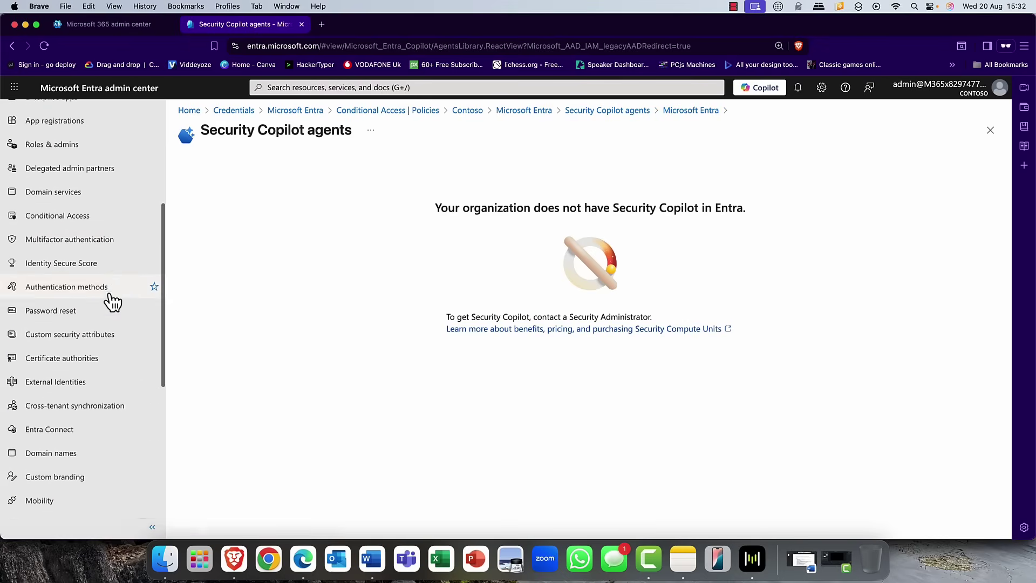
scroll(111, 301, up, 2)
scroll(112, 301, down, 10)
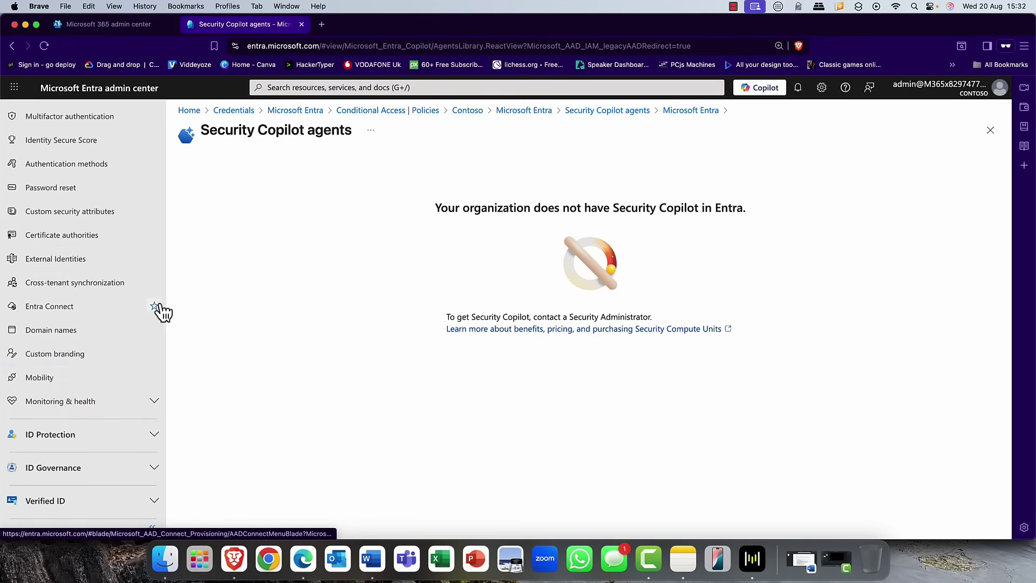
scroll(162, 301, up, 5)
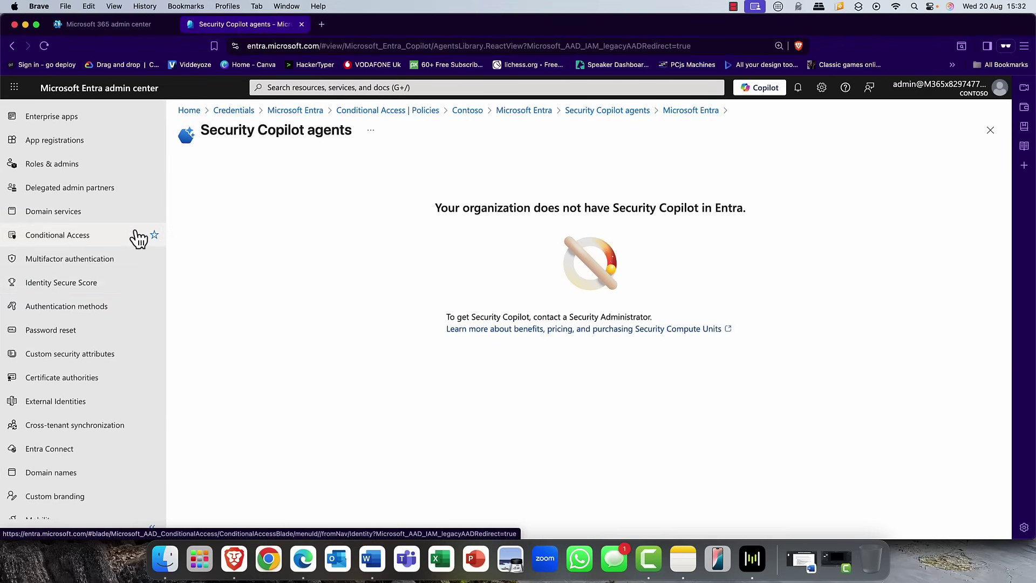
scroll(108, 235, up, 5)
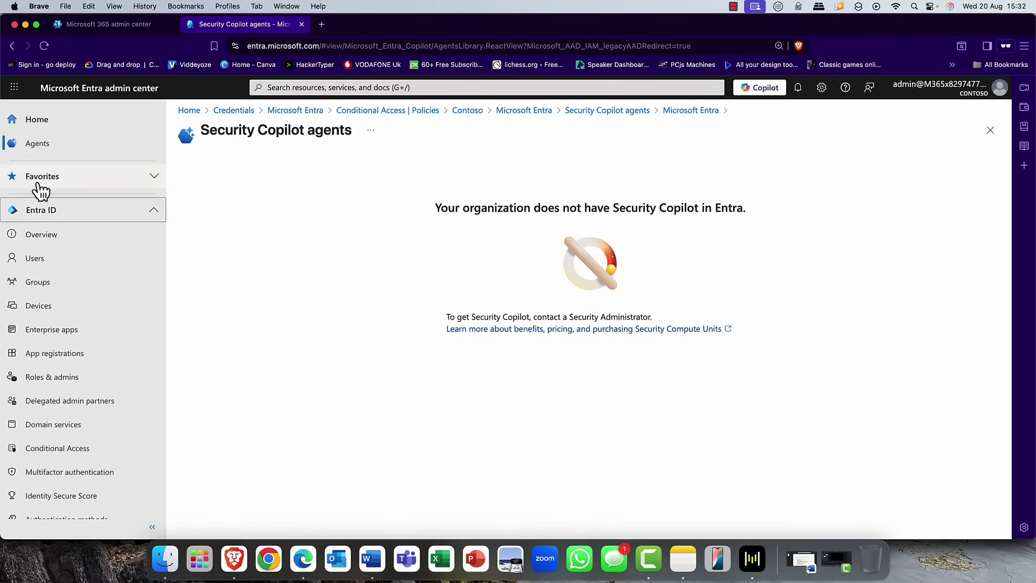
Step: Collapse the Entra ID section, expand ID Protection and open its Risk-based Conditional Access policies
click(154, 212)
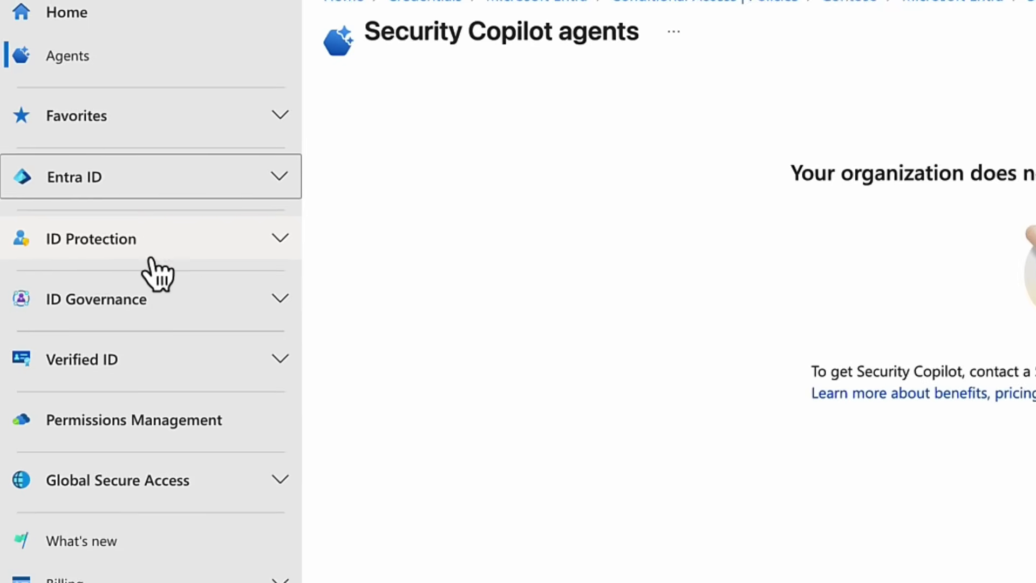
click(165, 246)
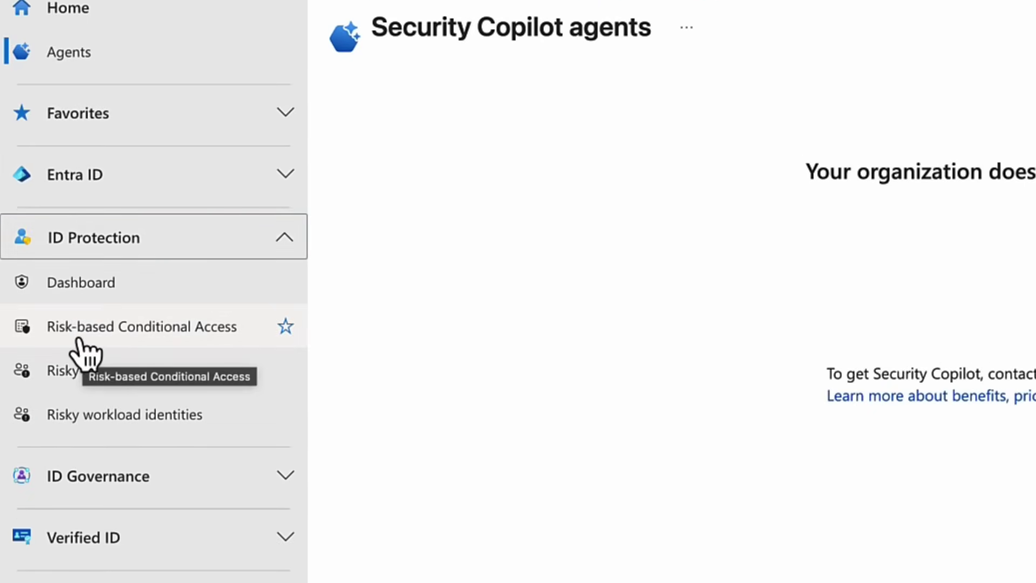
click(138, 345)
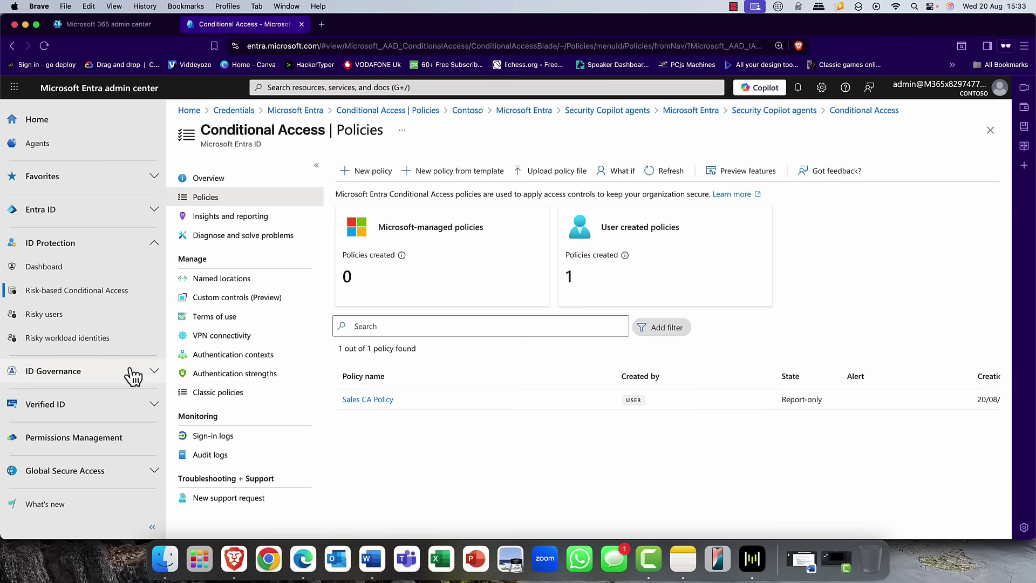
Step: Open the QR code settings from the authentication method policies in the Entra ID section
click(69, 211)
scroll(66, 307, down, 3)
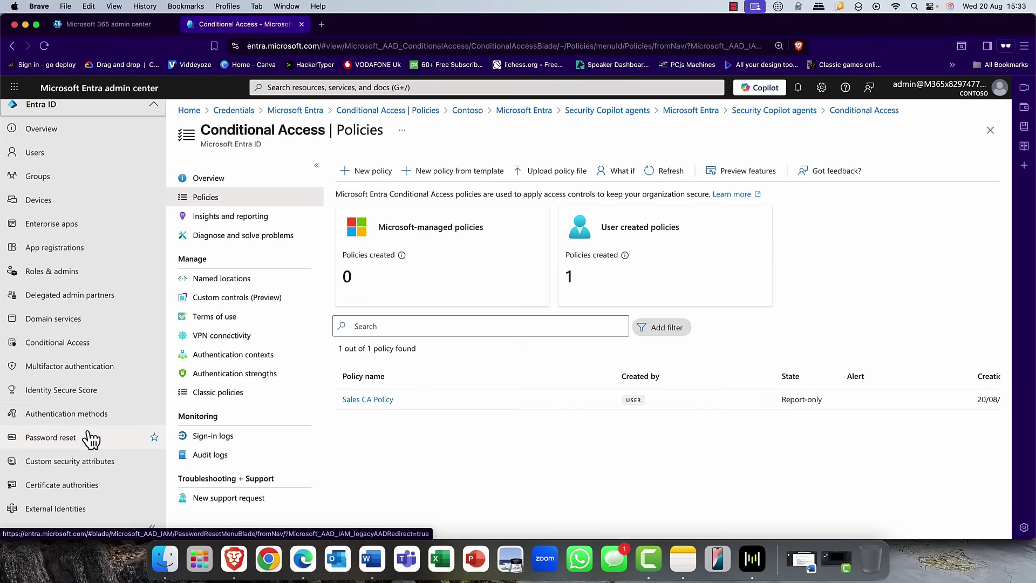
click(54, 412)
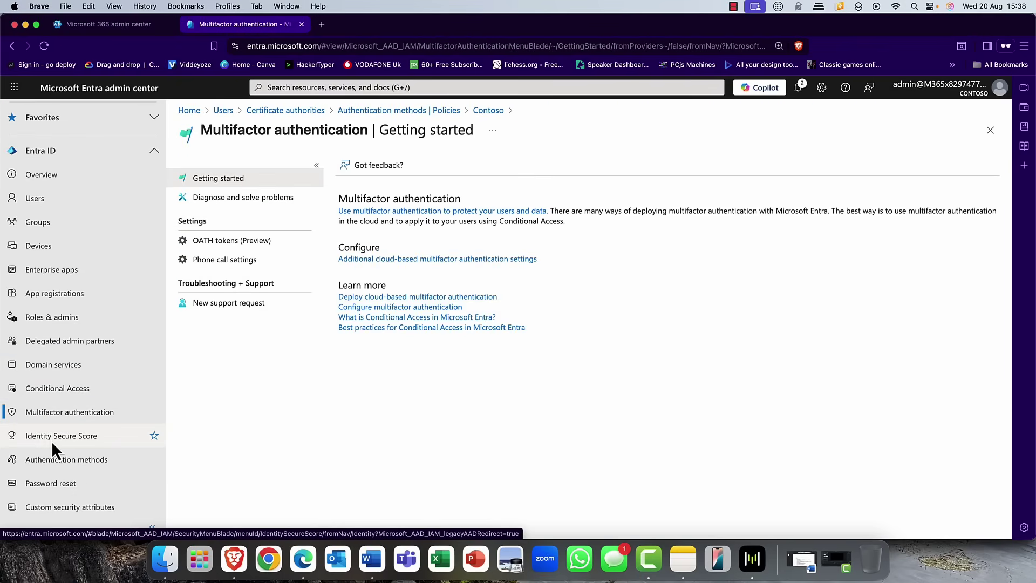
click(57, 459)
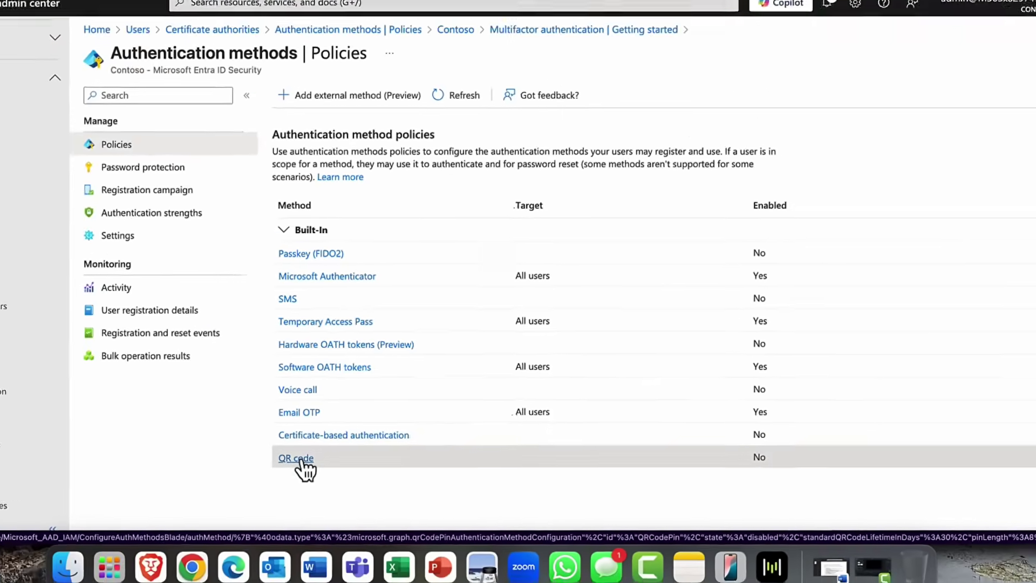
click(203, 443)
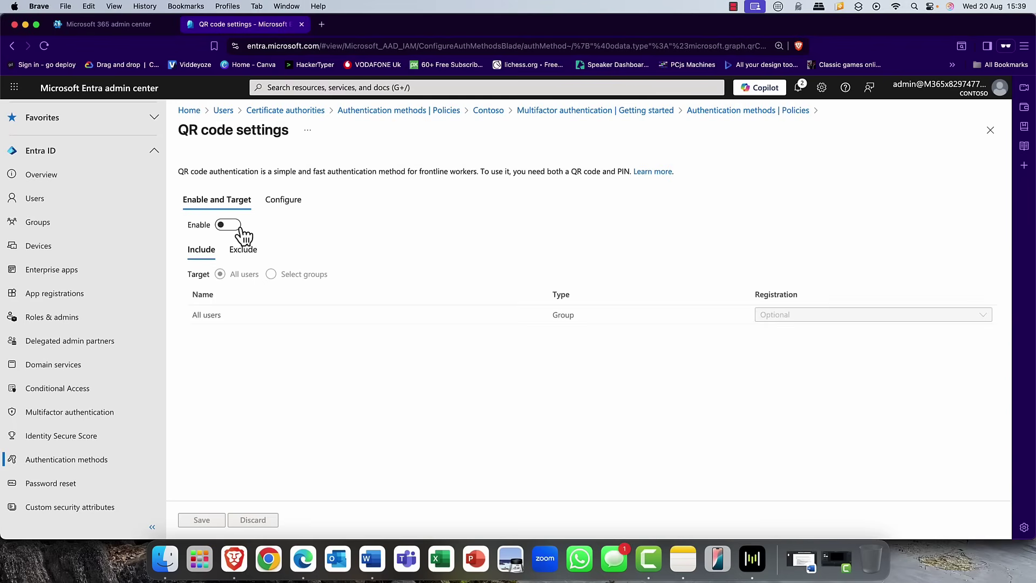
Step: Enable QR code authentication for all users, check its default PIN length and code lifetime settings, and save the policy
click(229, 225)
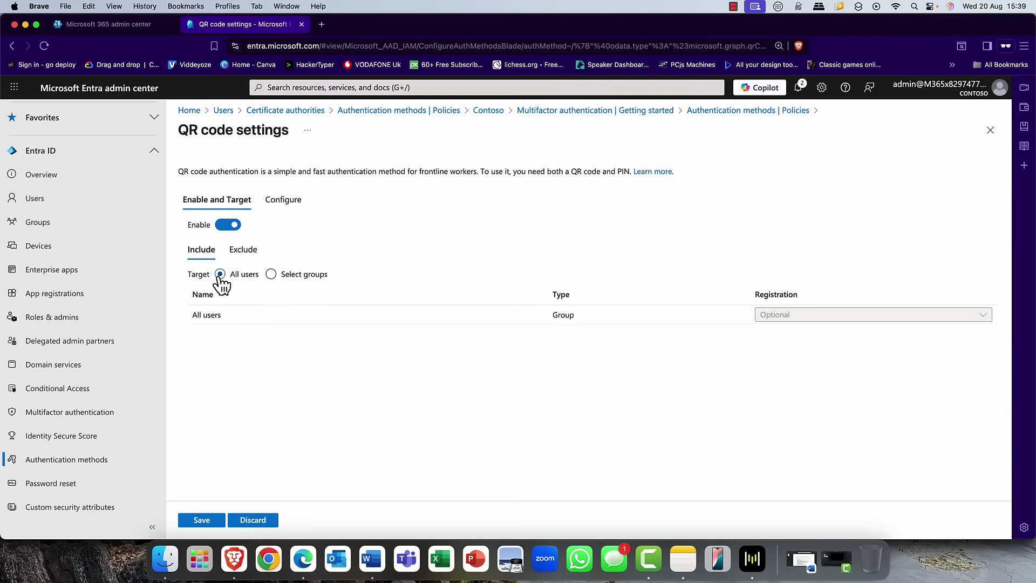
click(283, 203)
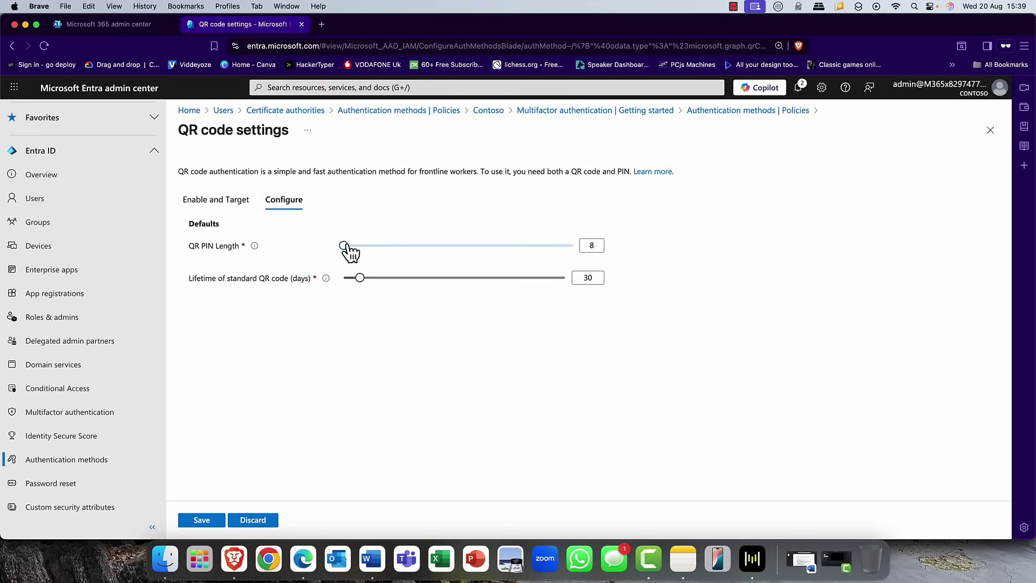
click(595, 246)
drag(351, 246, 302, 249)
double_click(594, 279)
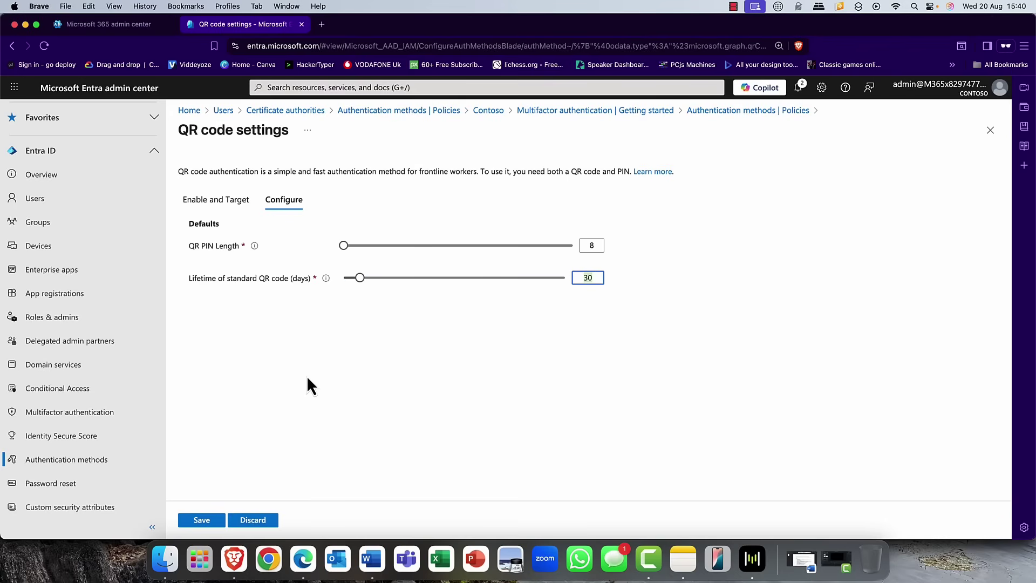
click(198, 518)
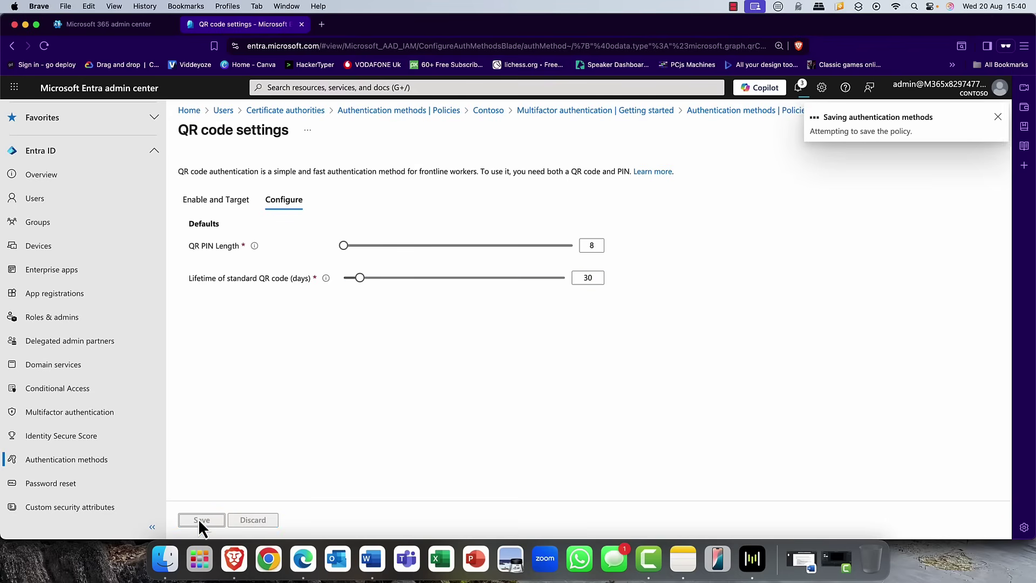
Step: Search the Entra ID users by the employee's first name and open the matching user's authentication methods
click(38, 259)
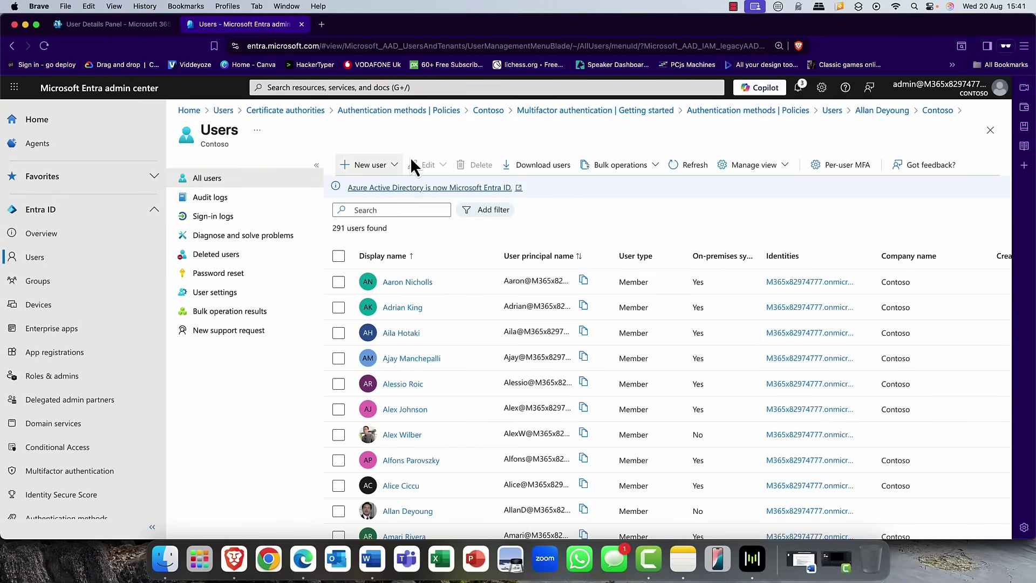
click(405, 210)
text(allan)
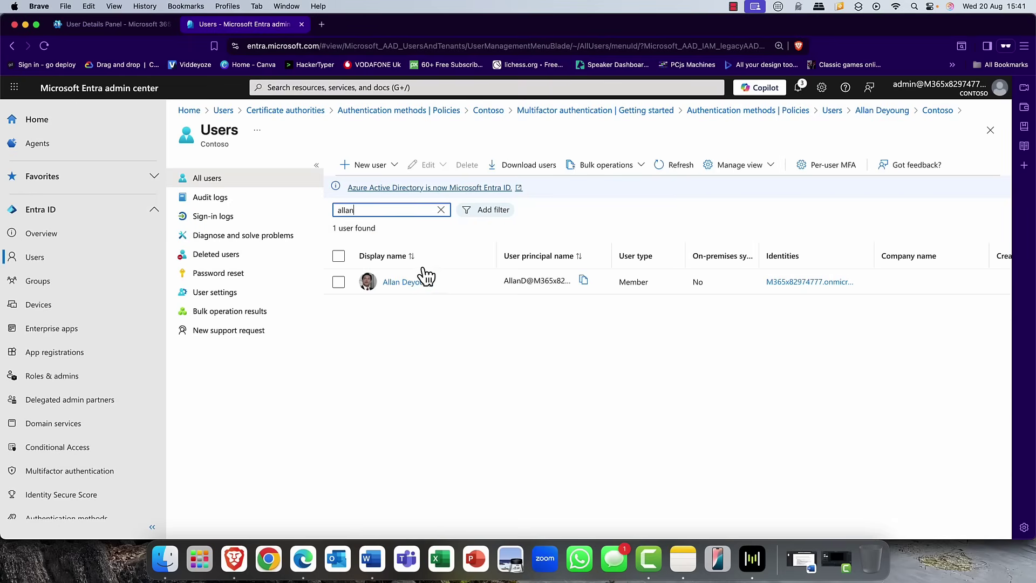
click(409, 281)
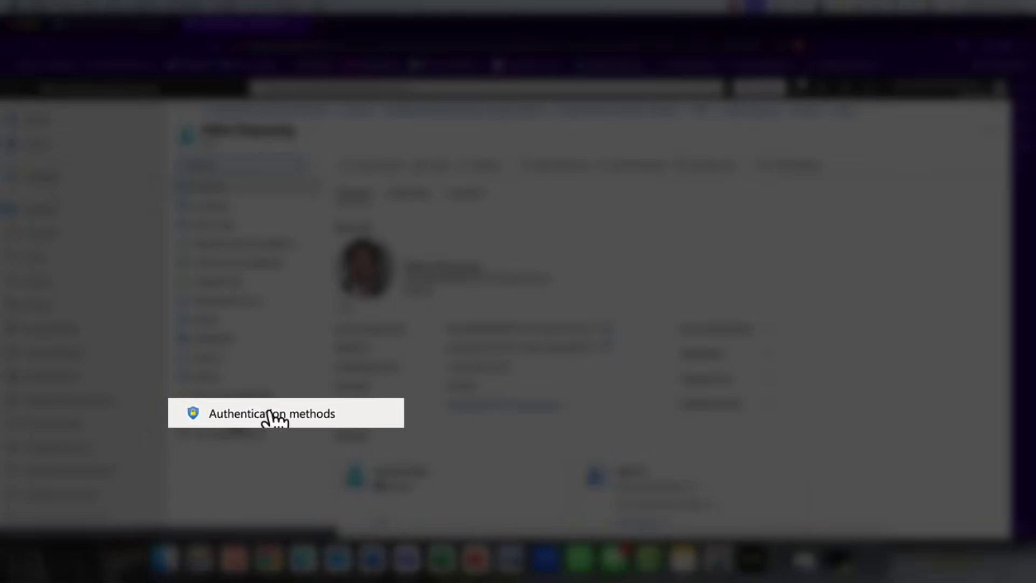
click(272, 419)
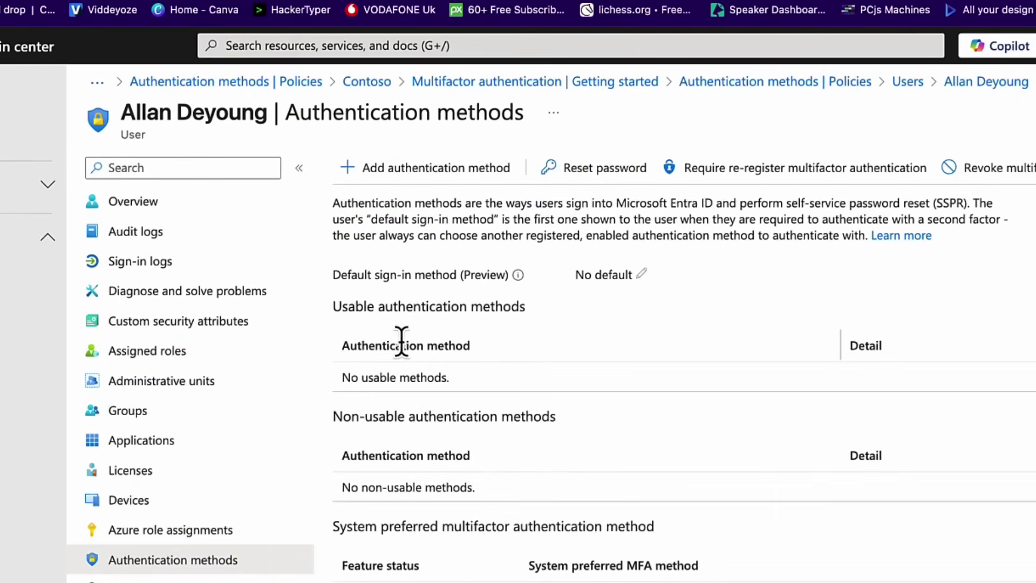
Step: Start adding an authentication method for the user, choose QR code as the method and check its expiration date
click(400, 172)
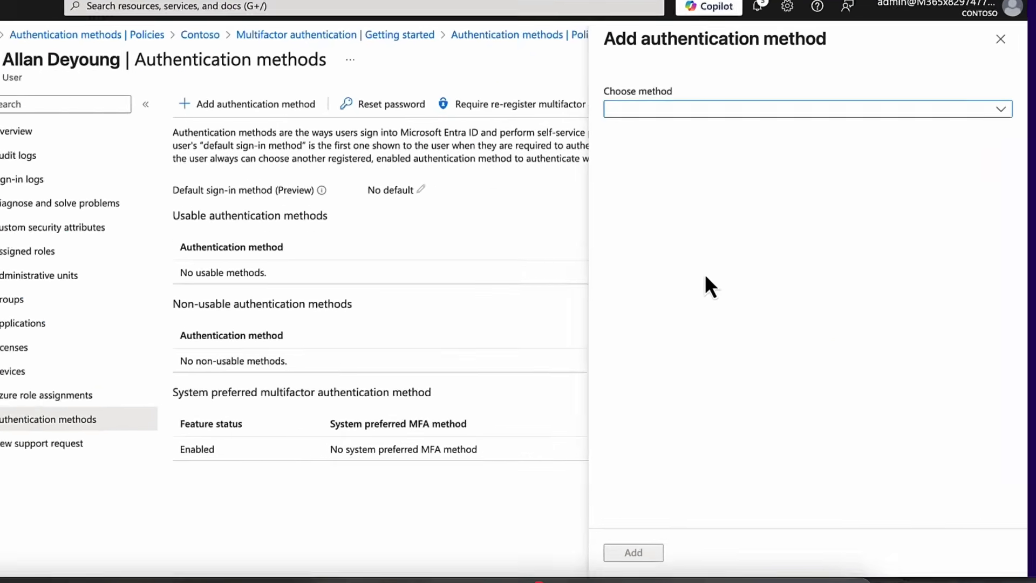
click(998, 110)
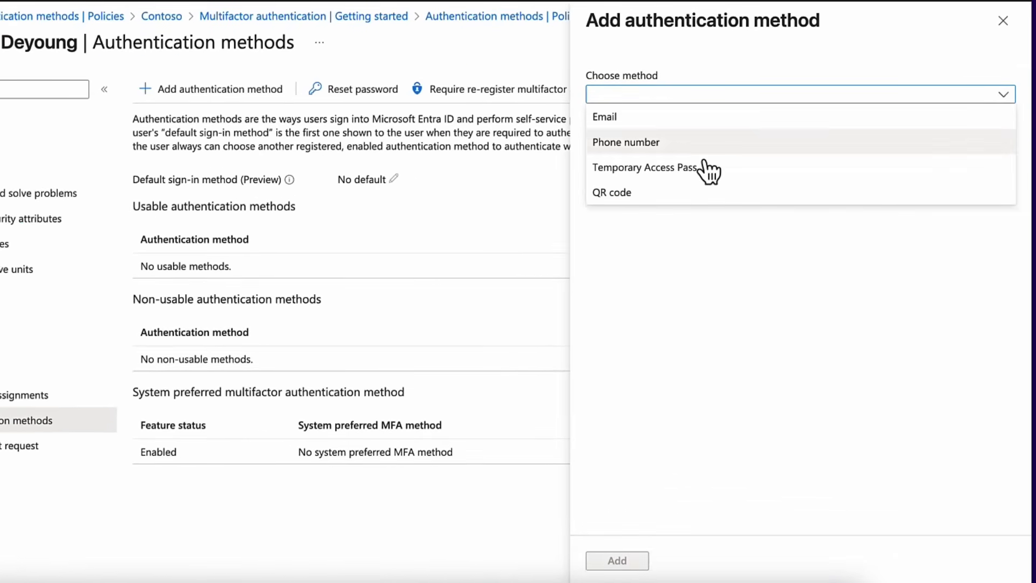
click(624, 195)
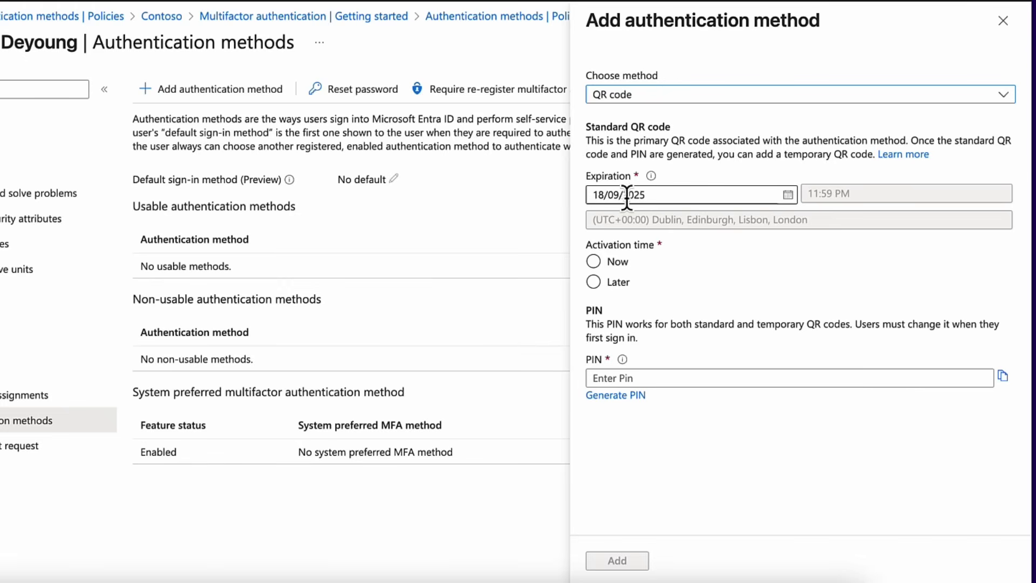
drag(658, 194, 591, 195)
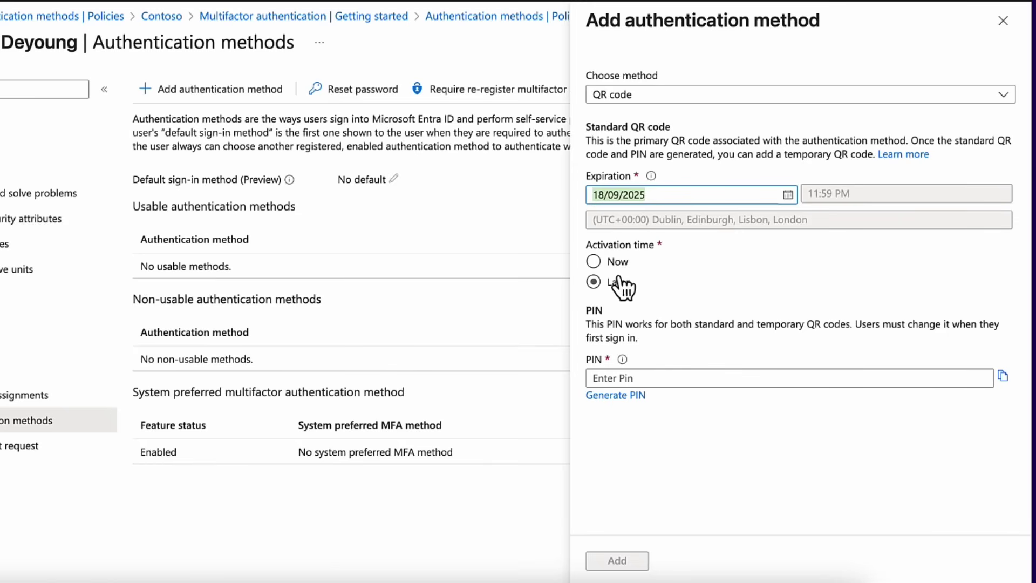
Step: Compare the activation time options for the standard QR code and set activation to Now
click(594, 261)
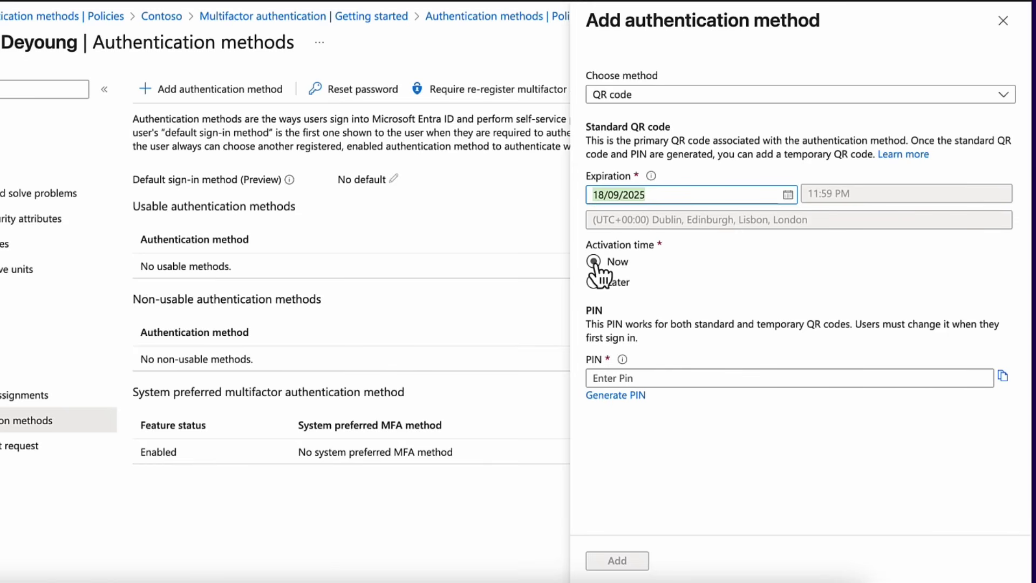
click(596, 281)
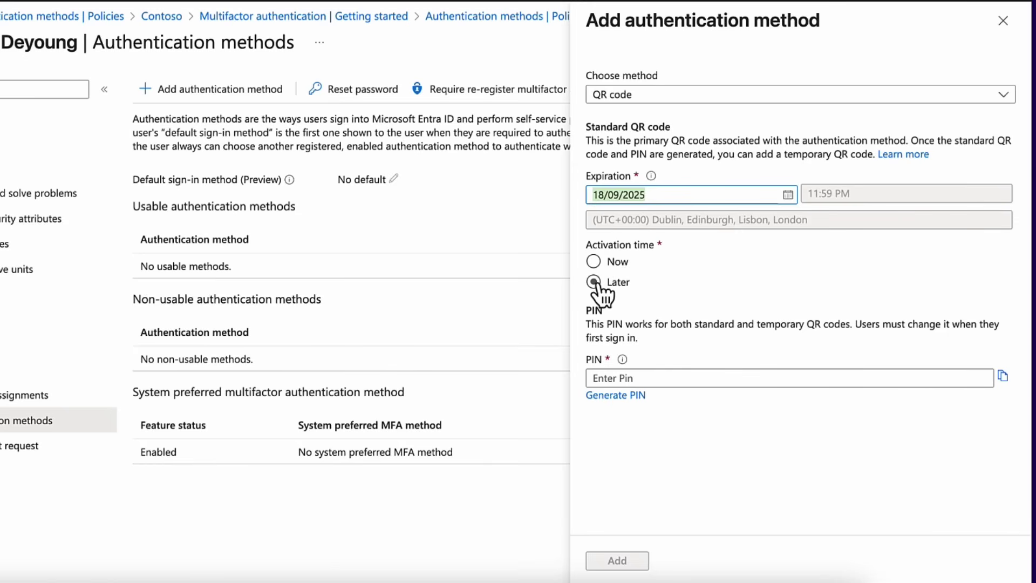
click(639, 326)
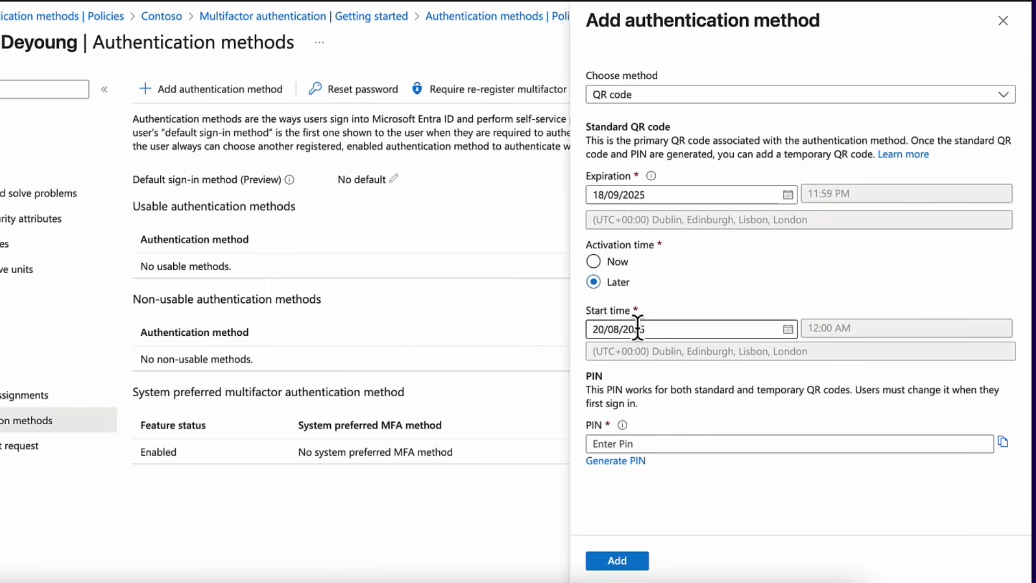
click(595, 262)
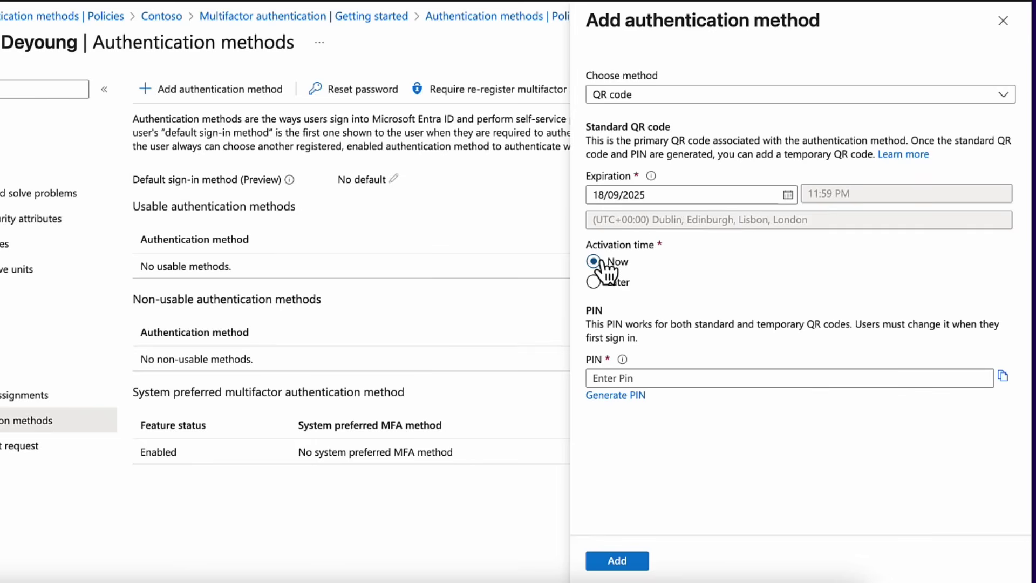
Step: Generate a PIN for the QR code, add the method to the user and close the QR code download details
click(648, 379)
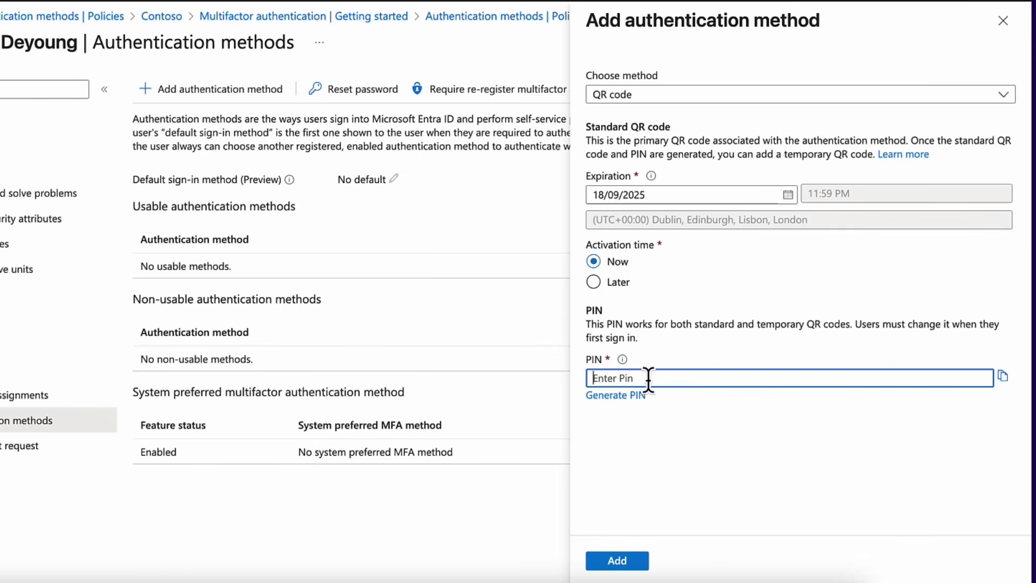
click(617, 400)
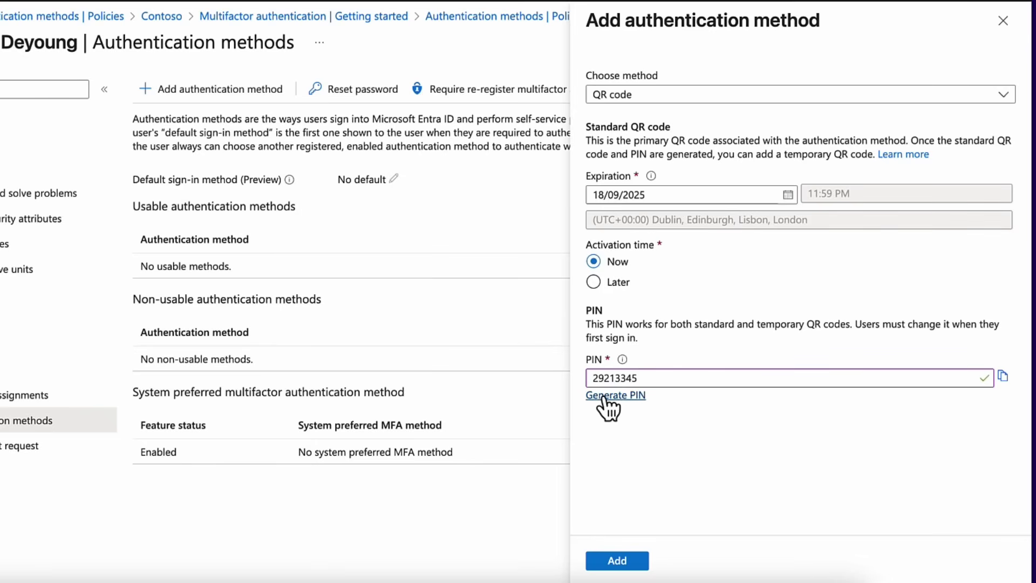
click(613, 558)
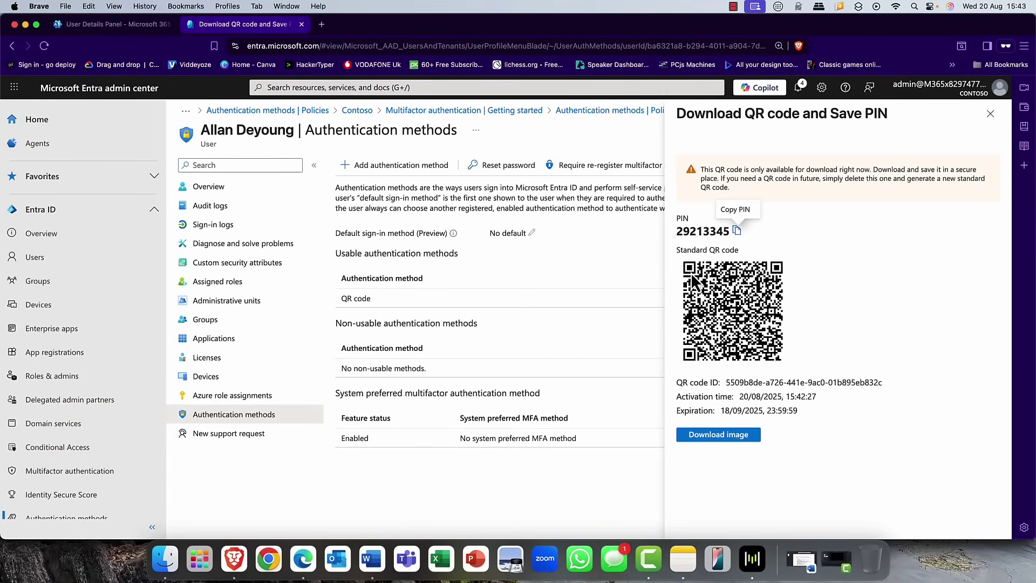
click(990, 114)
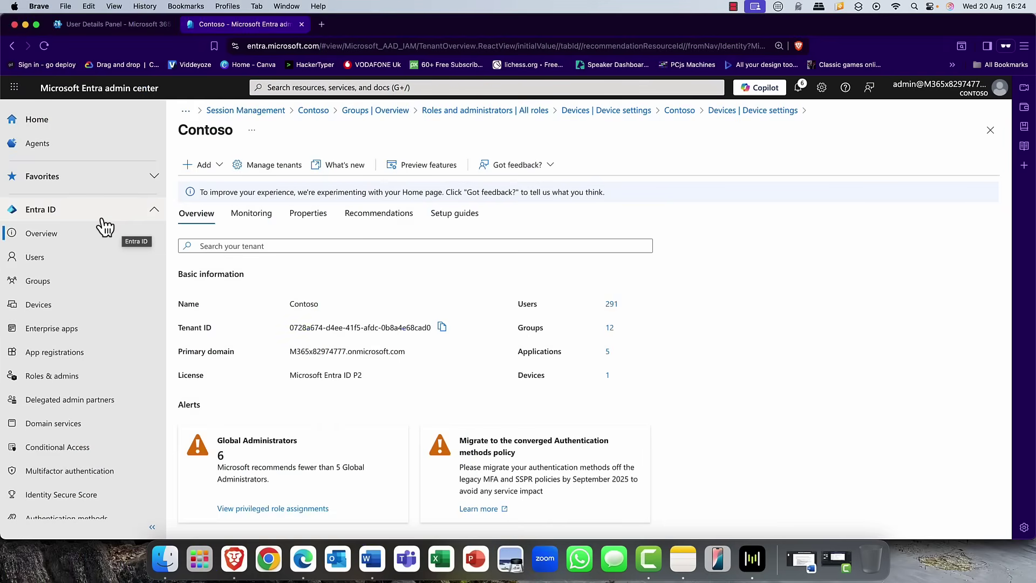
Step: Open the device settings of the Entra ID Devices area and review the maximum number of devices per user
click(43, 304)
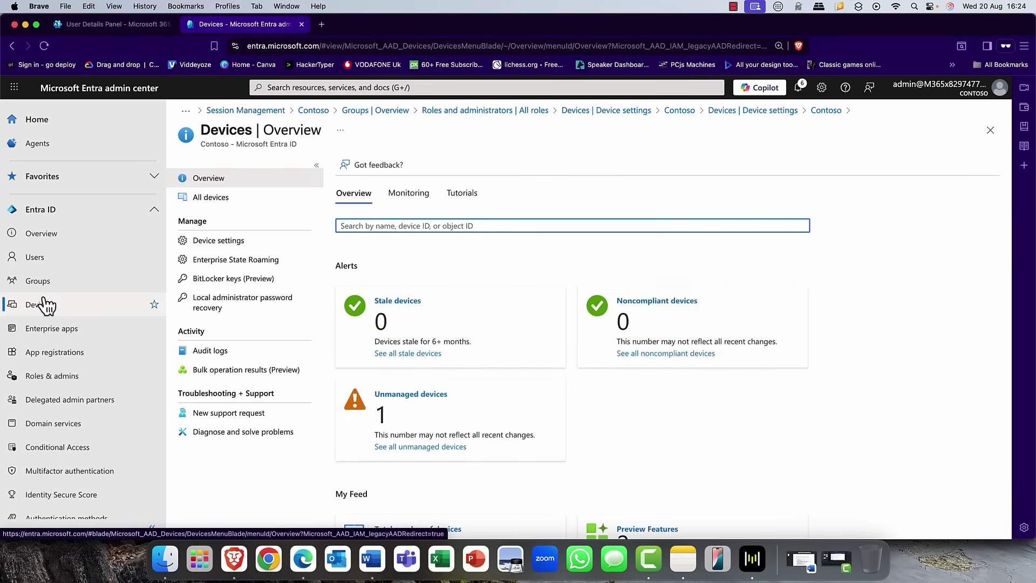
click(229, 252)
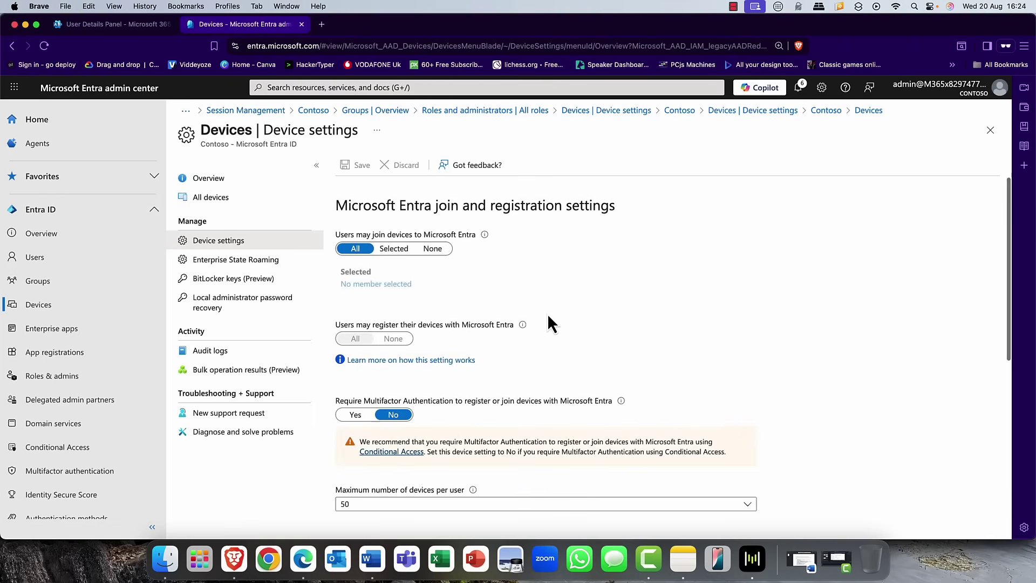
scroll(547, 313, down, 5)
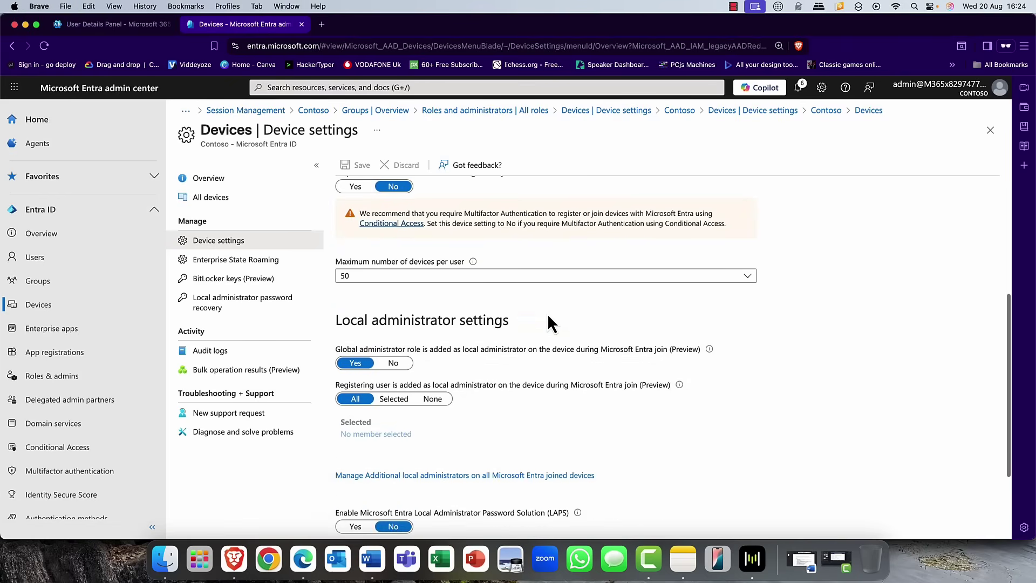
drag(333, 258, 516, 261)
click(533, 260)
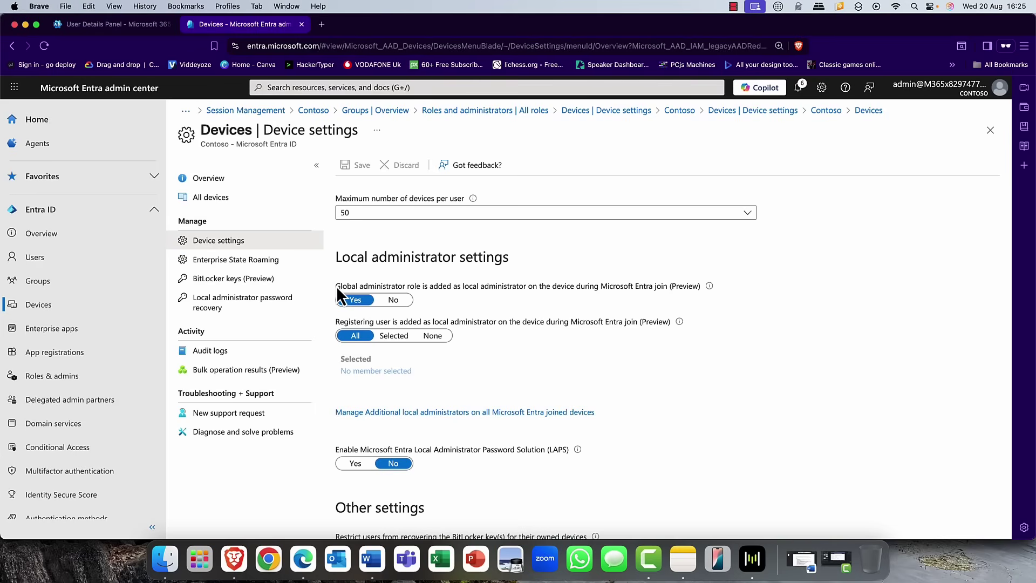
Step: Set the option adding the Global administrator role as local administrator during Microsoft Entra join to No
drag(336, 287, 909, 289)
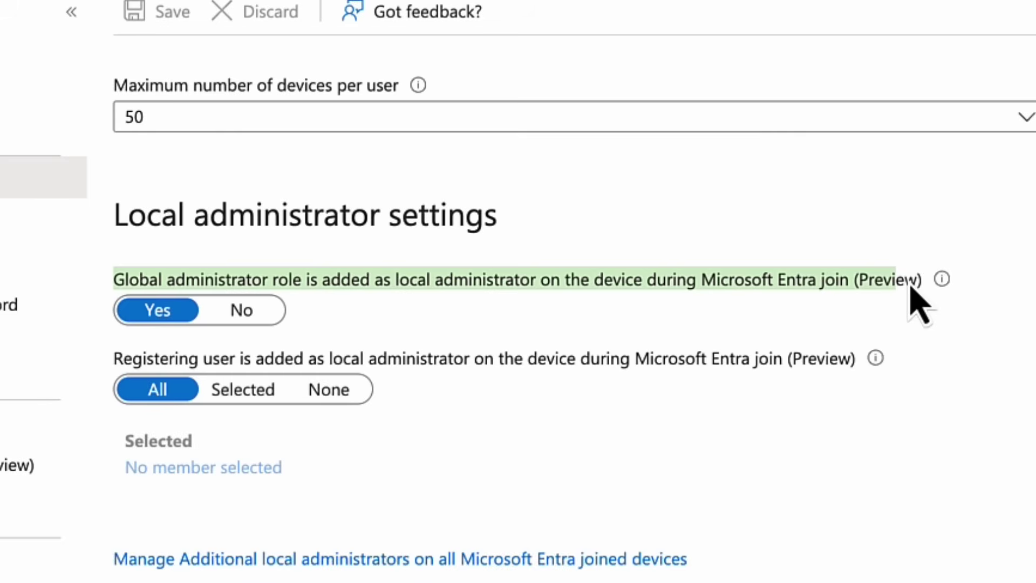
click(323, 269)
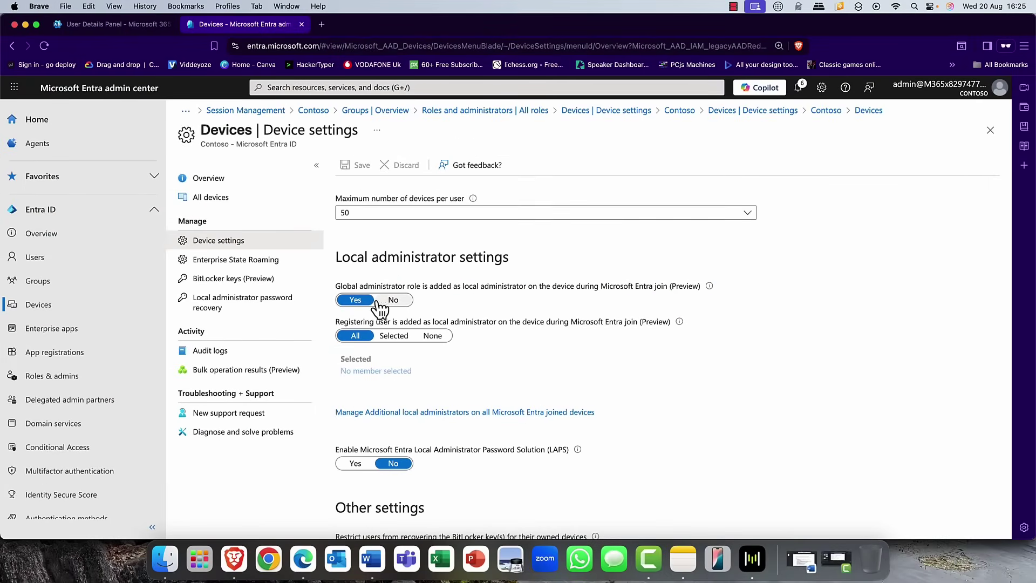
click(402, 302)
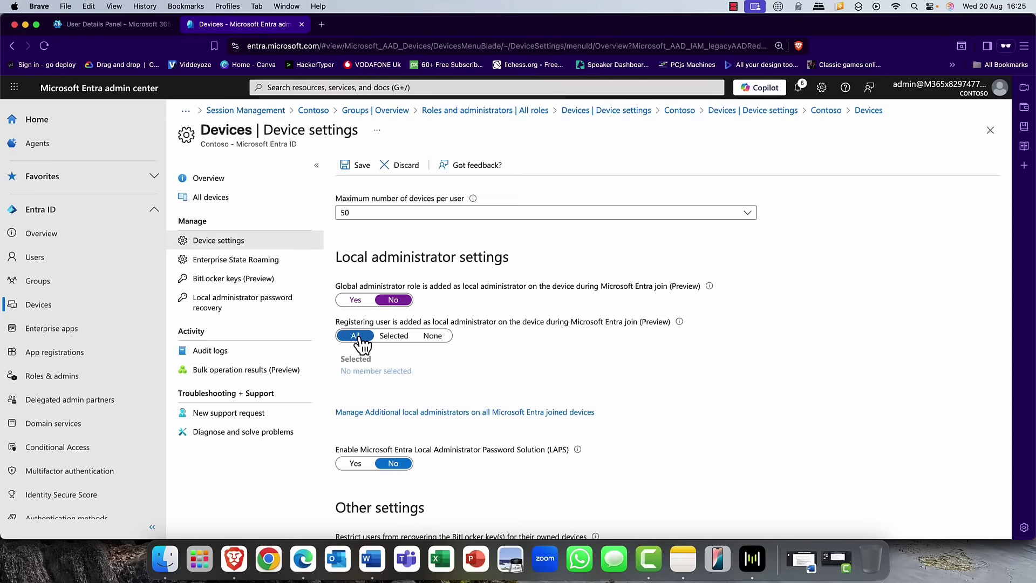
Step: Compare the Selected and None options for adding the registering user as local administrator, choose None and save the device settings
click(408, 338)
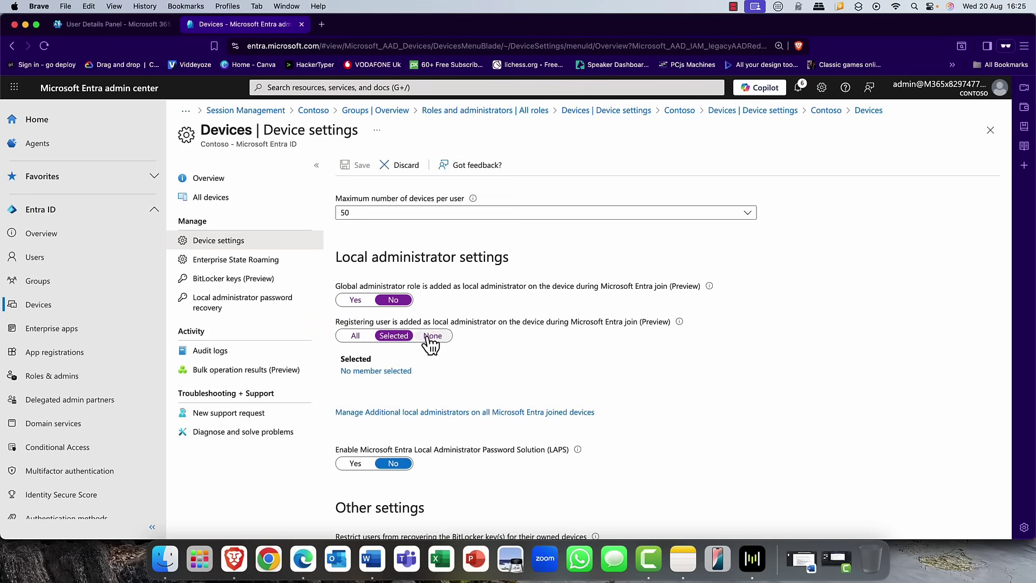
click(432, 337)
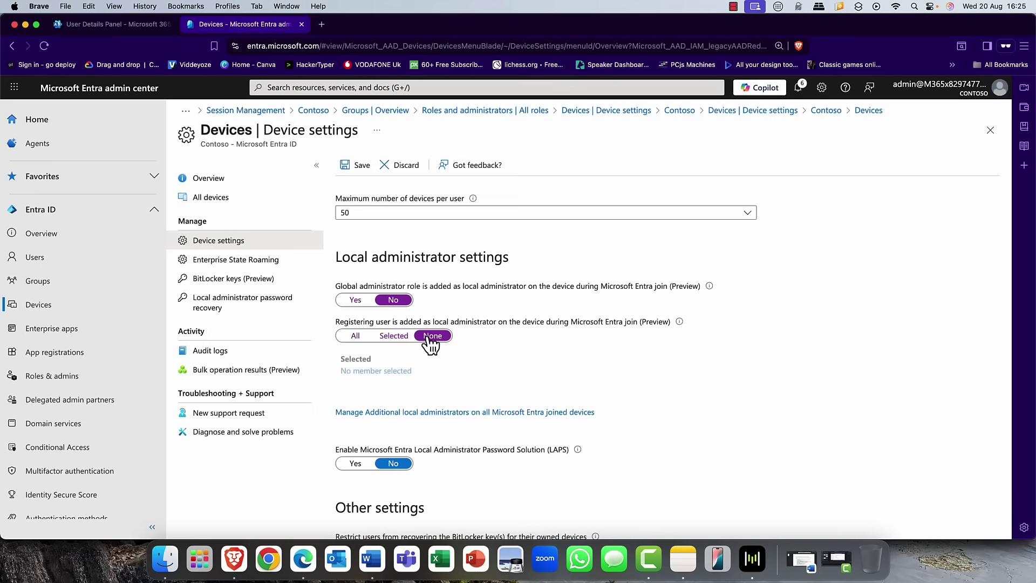
click(398, 337)
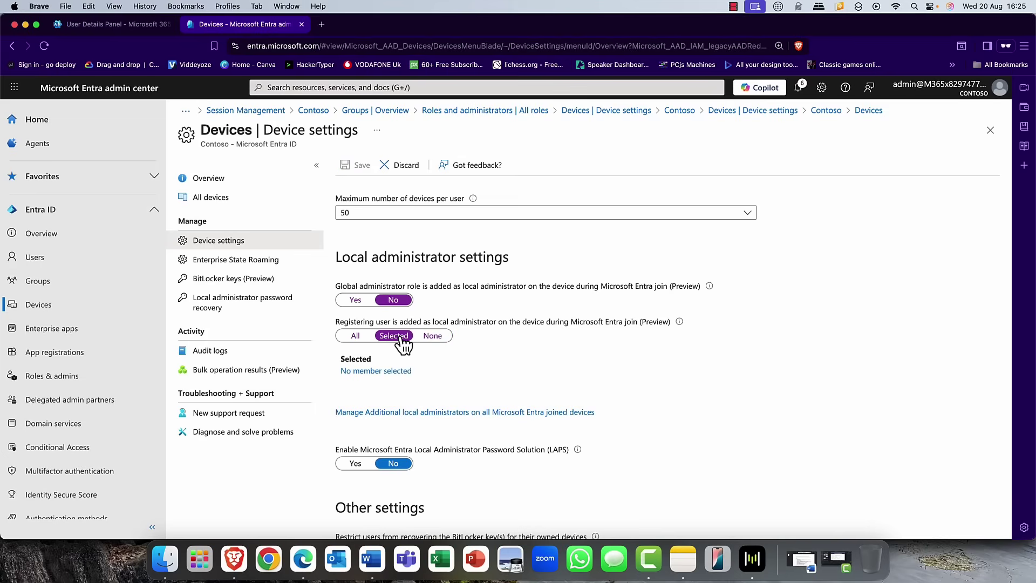
click(432, 337)
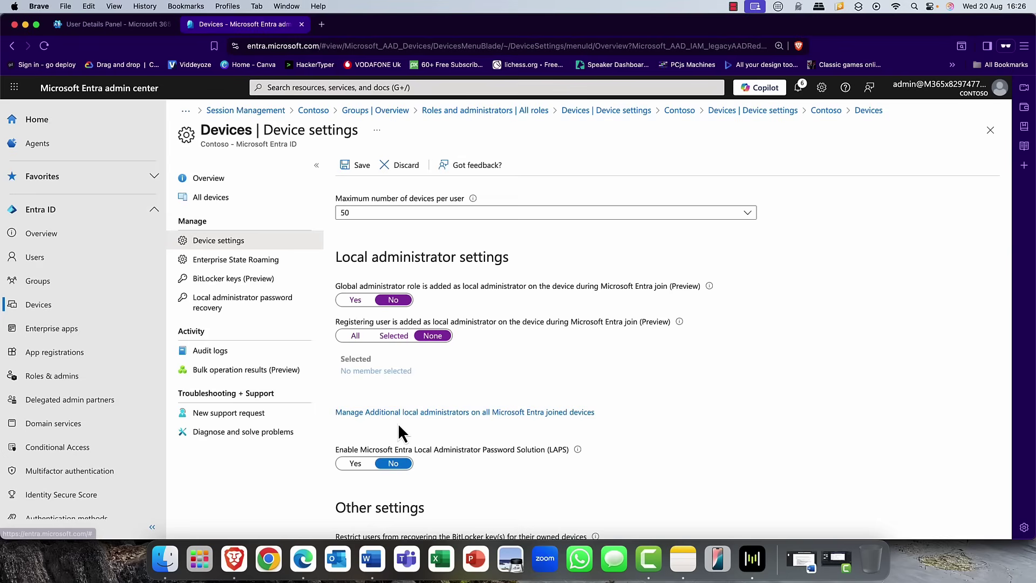
click(360, 164)
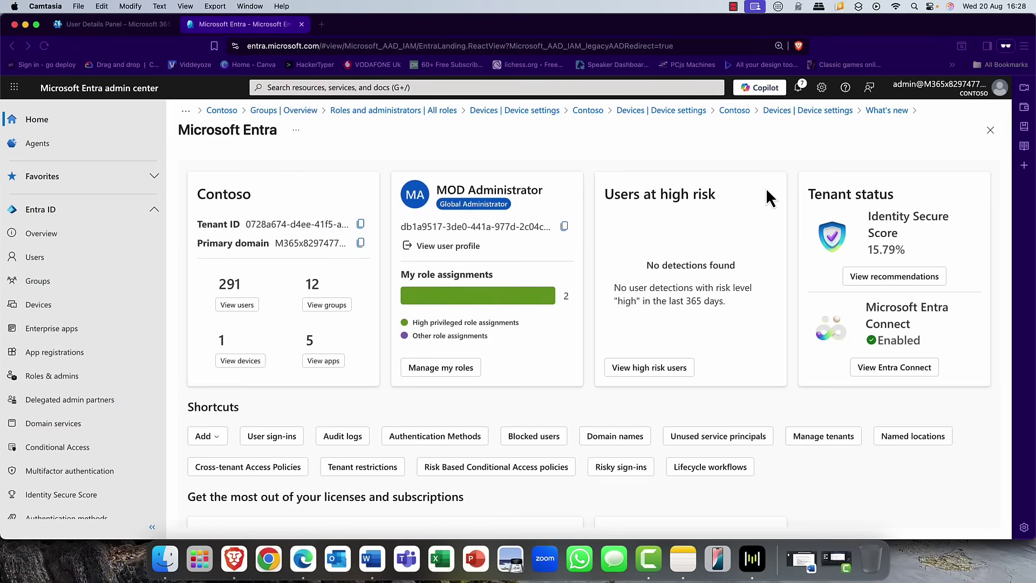
Step: Look over the Microsoft Entra home overview and open the What's new page
click(632, 192)
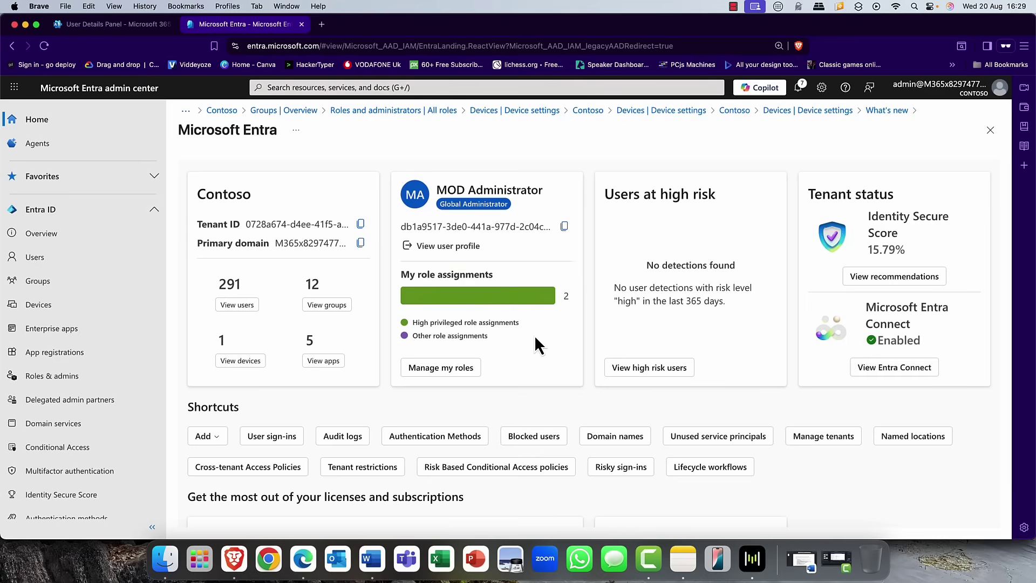
scroll(532, 335, down, 3)
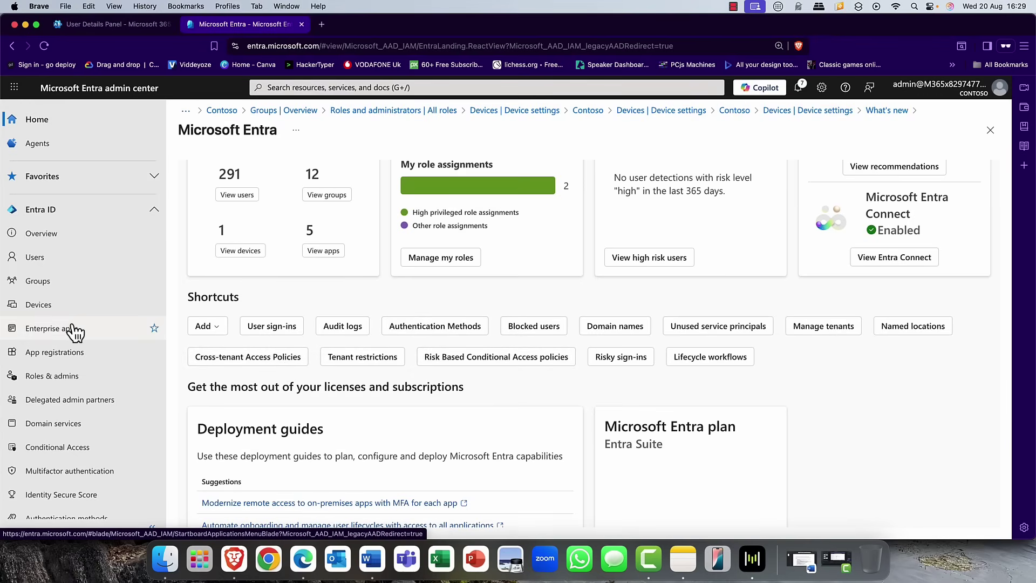
scroll(73, 332, down, 15)
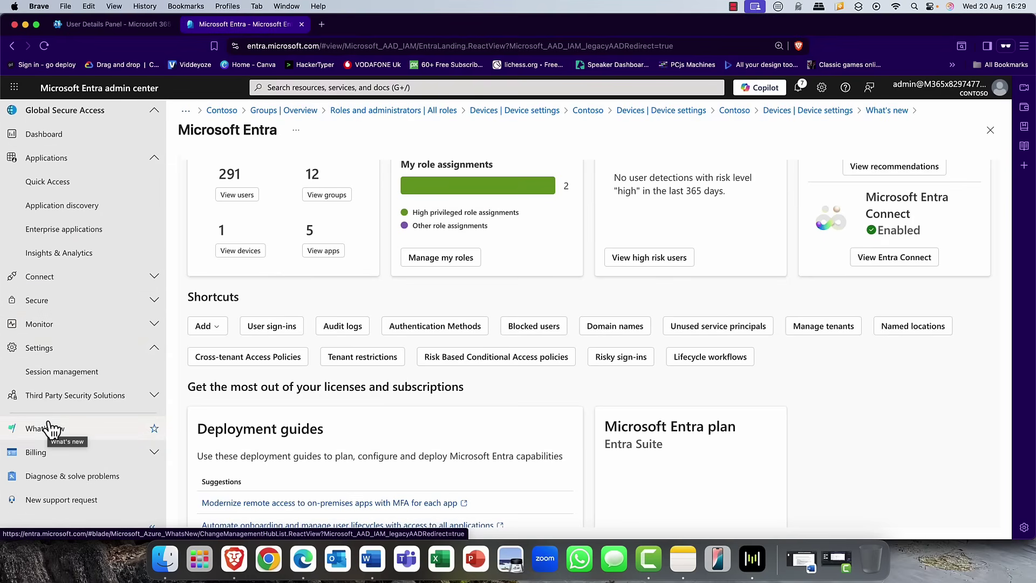
click(56, 430)
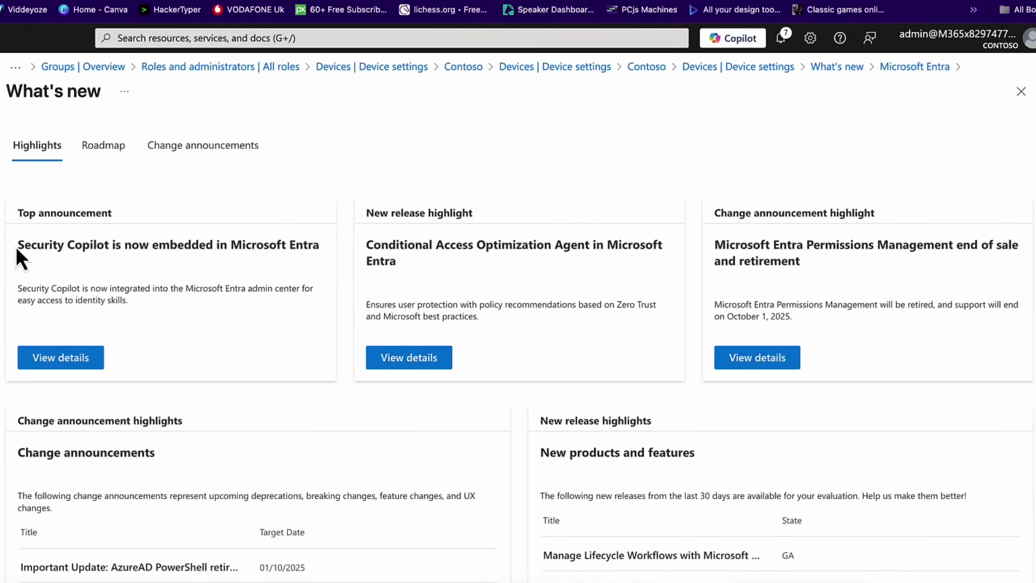
Step: Read the What's new highlights on Security Copilot, the Conditional Access Optimization Agent and the Permissions Management retirement
drag(17, 247, 323, 243)
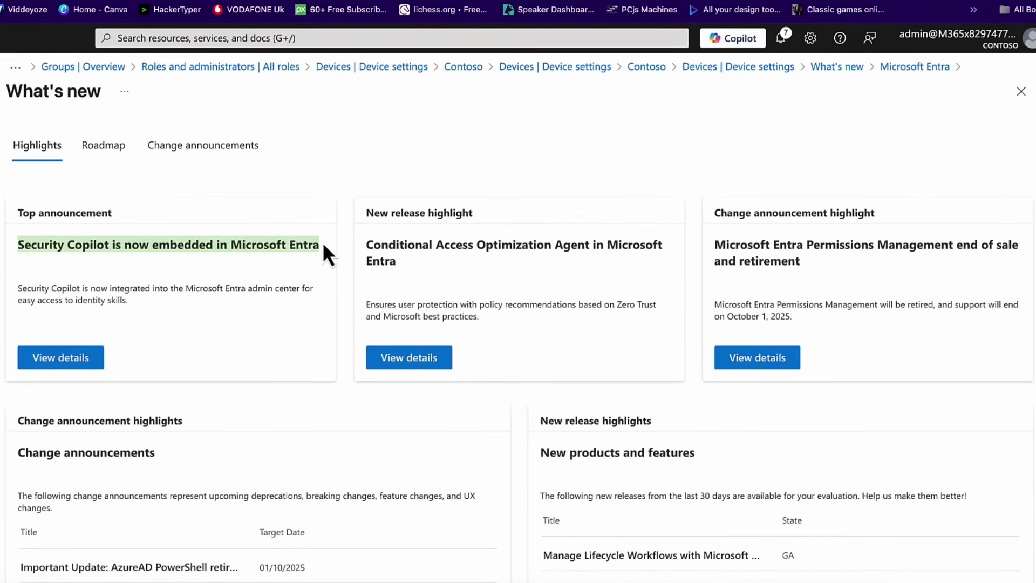
click(248, 270)
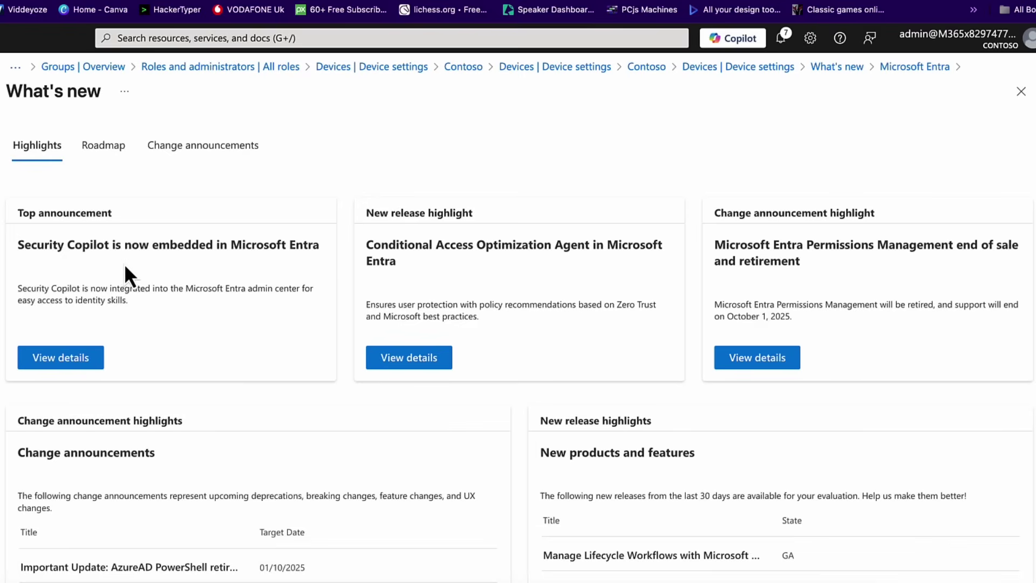
drag(366, 244, 473, 244)
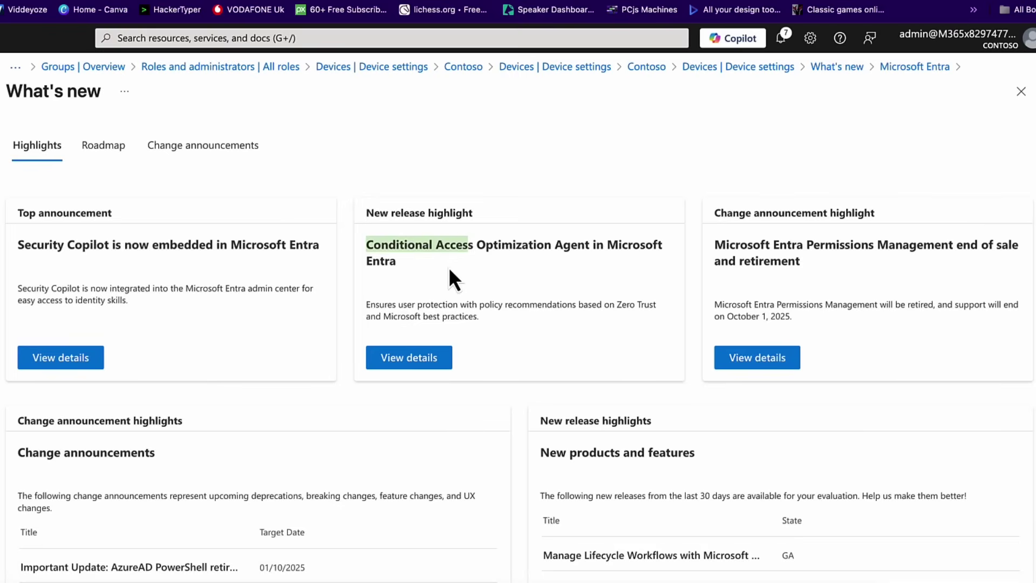
click(448, 267)
drag(367, 244, 483, 243)
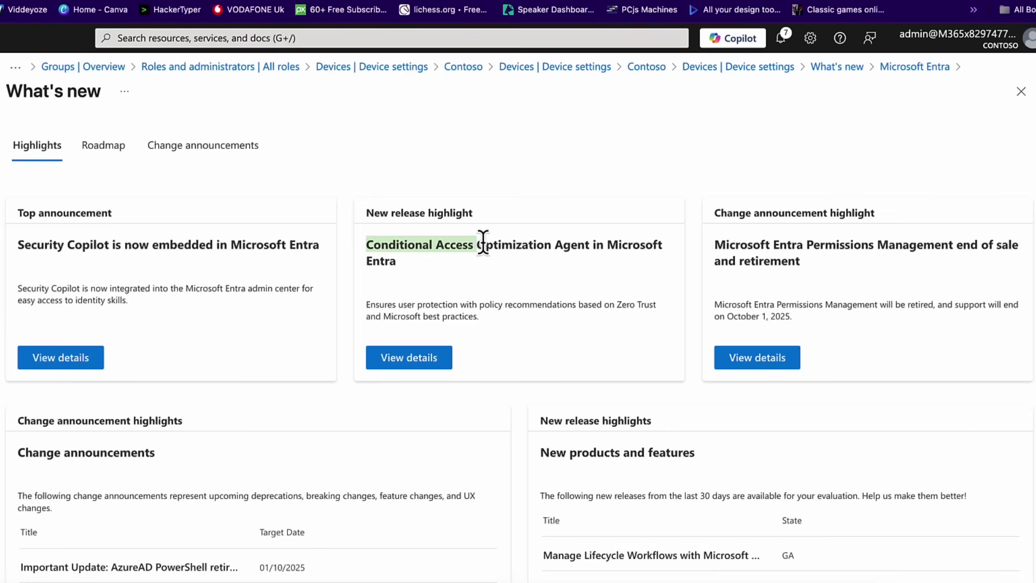
mouse_move(483, 243)
mouse_down()
mouse_move(462, 243)
mouse_move(486, 243)
mouse_up()
drag(713, 252, 819, 255)
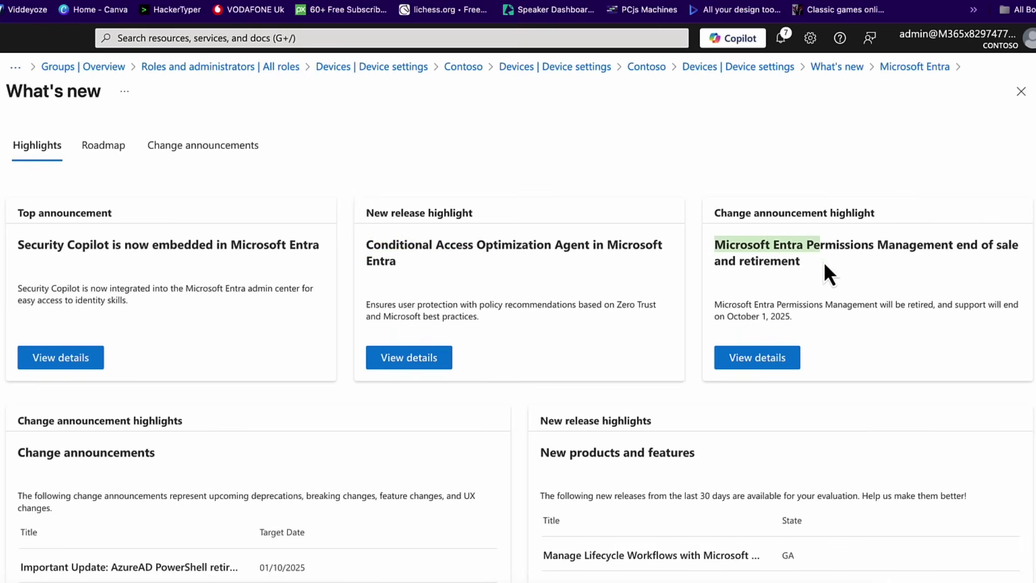
drag(824, 261, 821, 264)
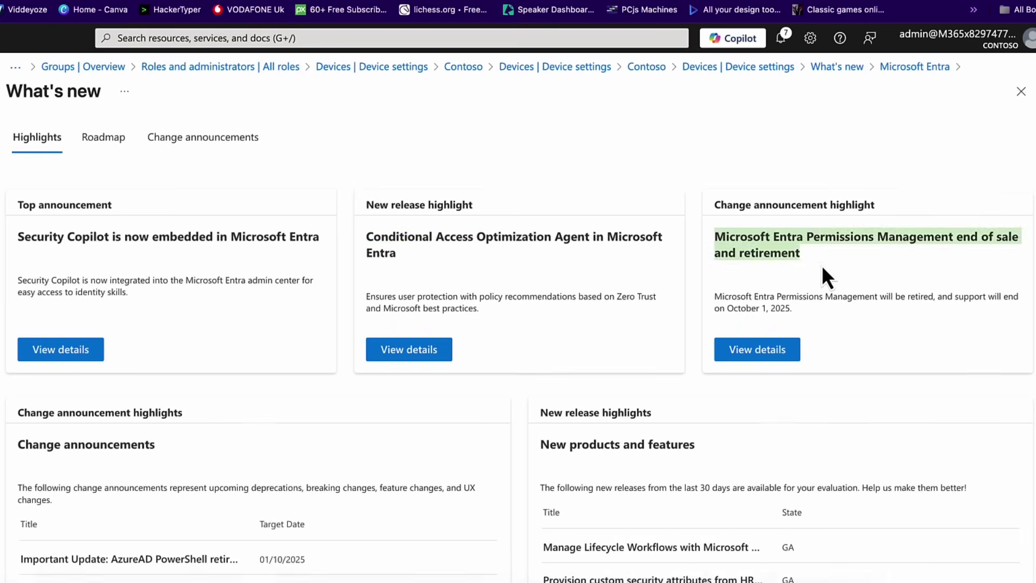
scroll(821, 264, down, 2)
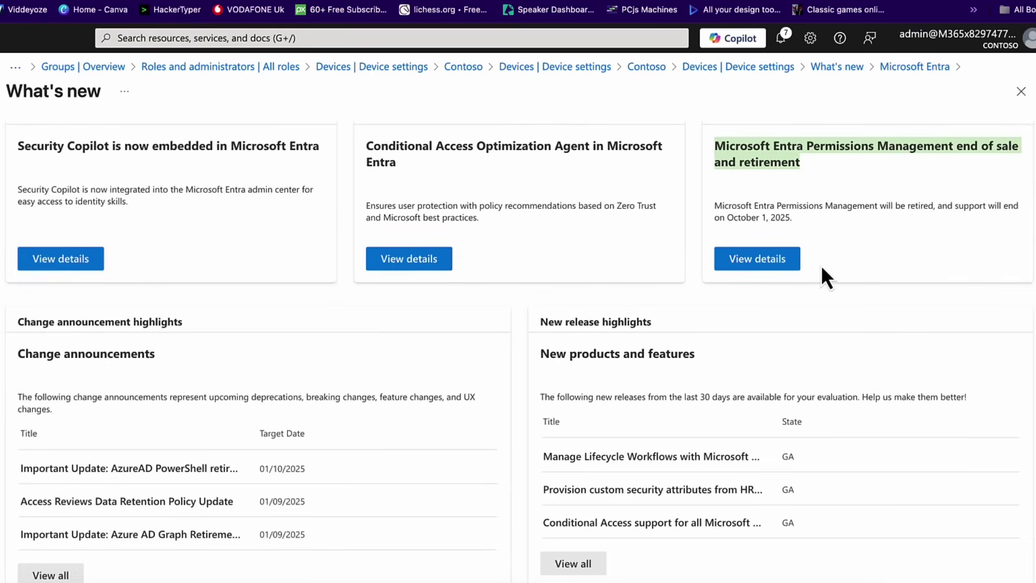
scroll(821, 268, up, 2)
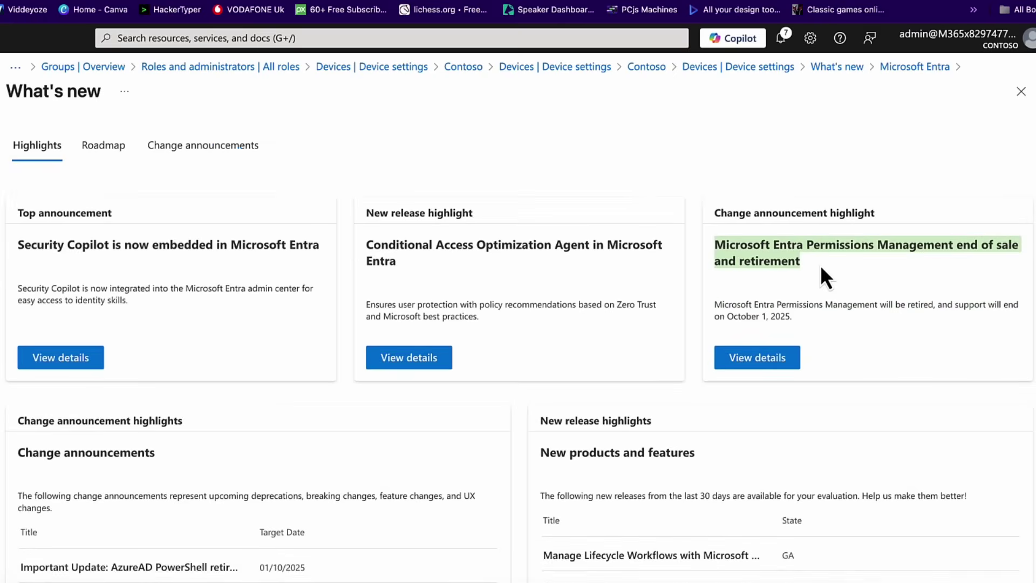
click(788, 254)
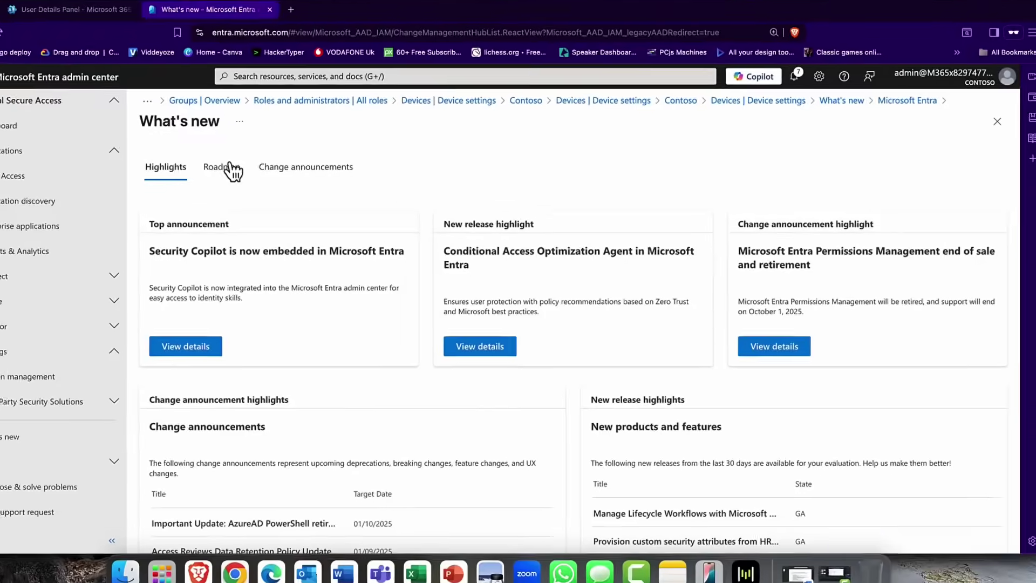
Step: View the Roadmap list of Microsoft Entra releases and the list of change announcements
click(115, 149)
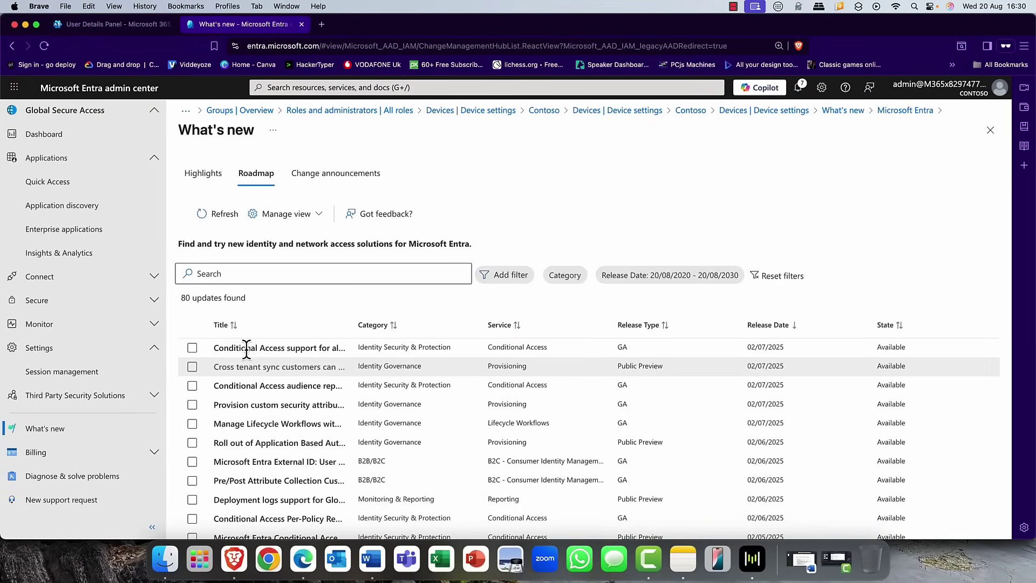
click(324, 183)
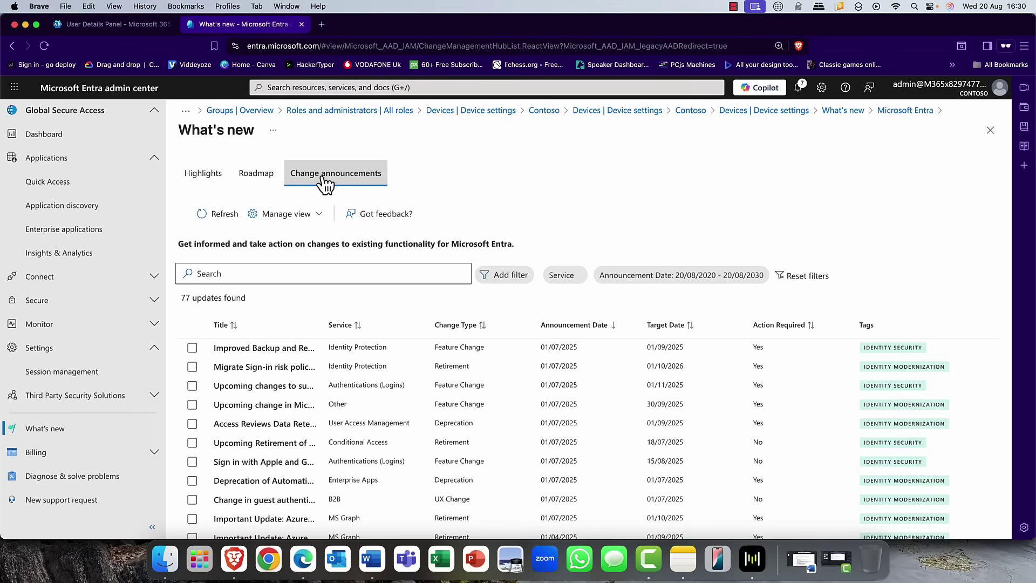